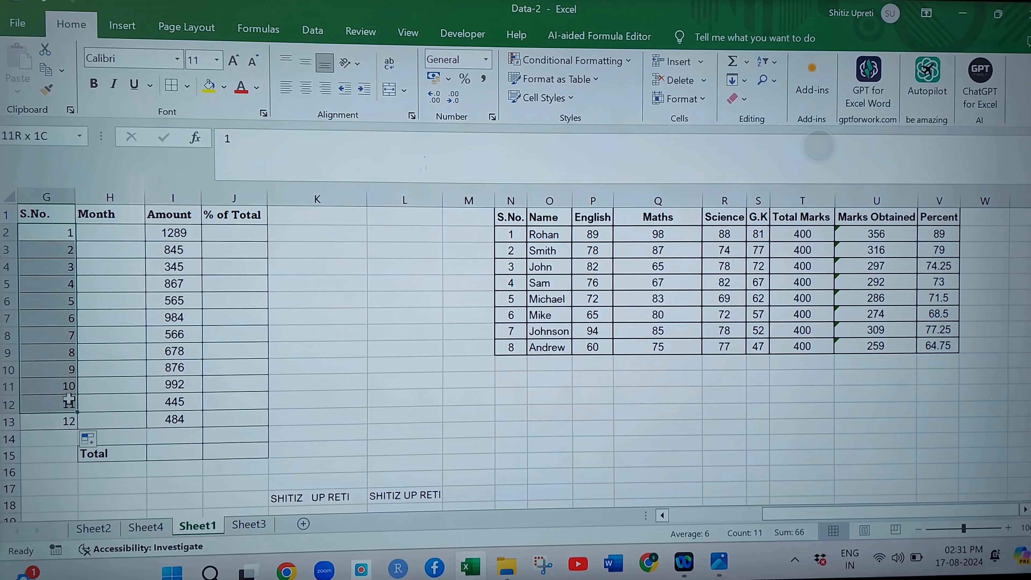
Step: Clear the S.No. column, enter 1 and 2 in G2:G3, and fill the series down to G13
key(Delete)
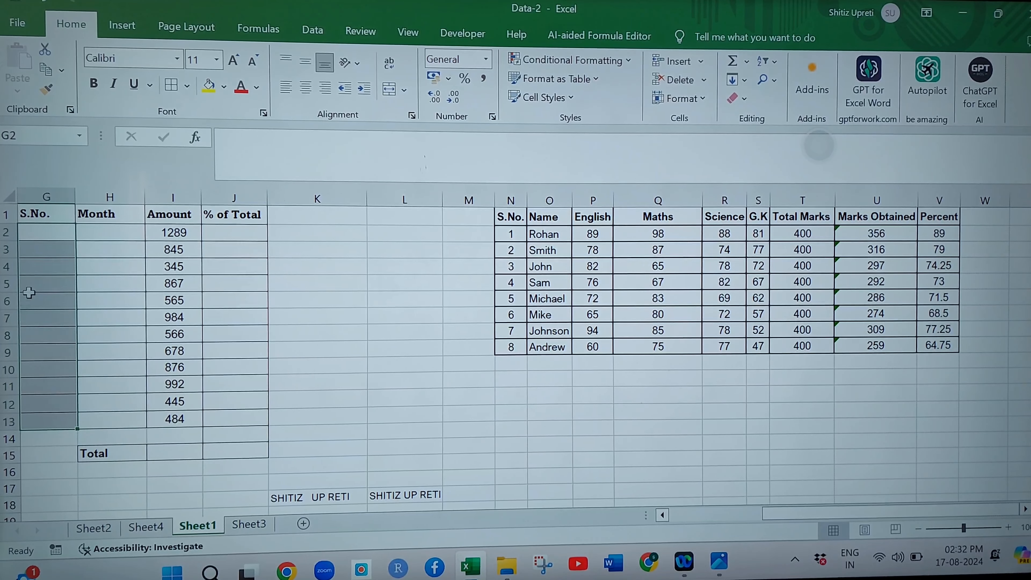
click(48, 235)
text(1)
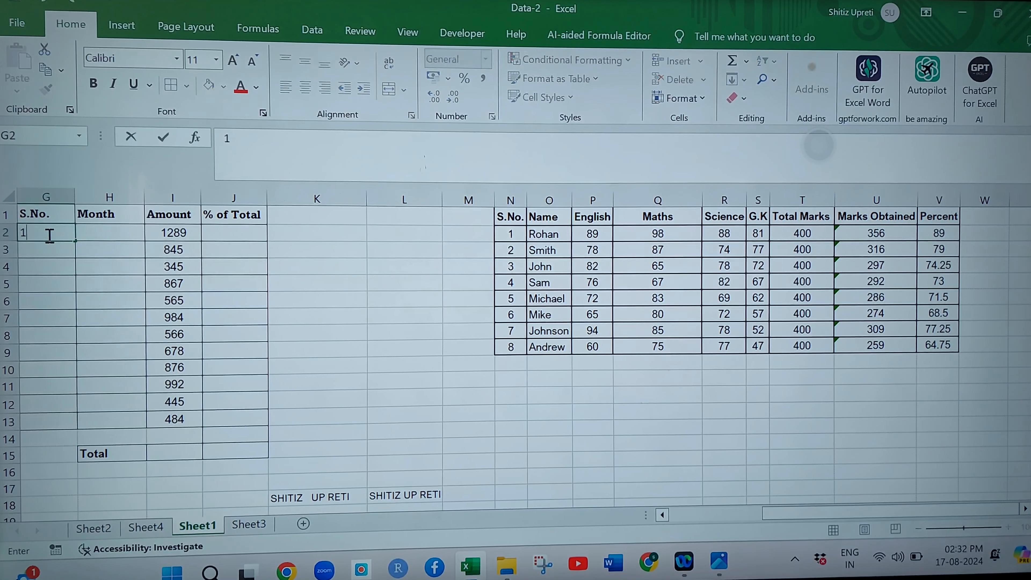
key(Return)
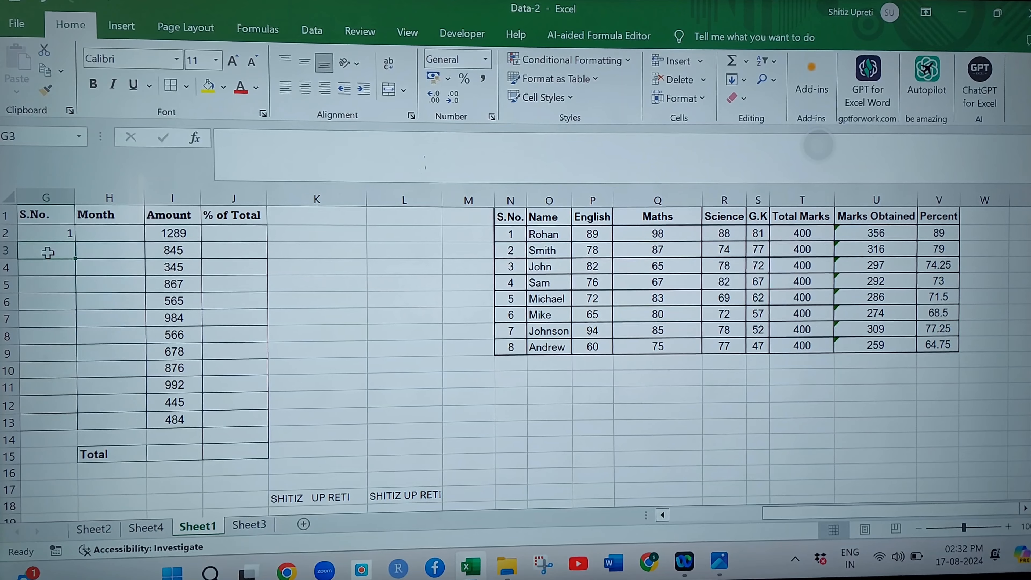
text(2)
click(88, 282)
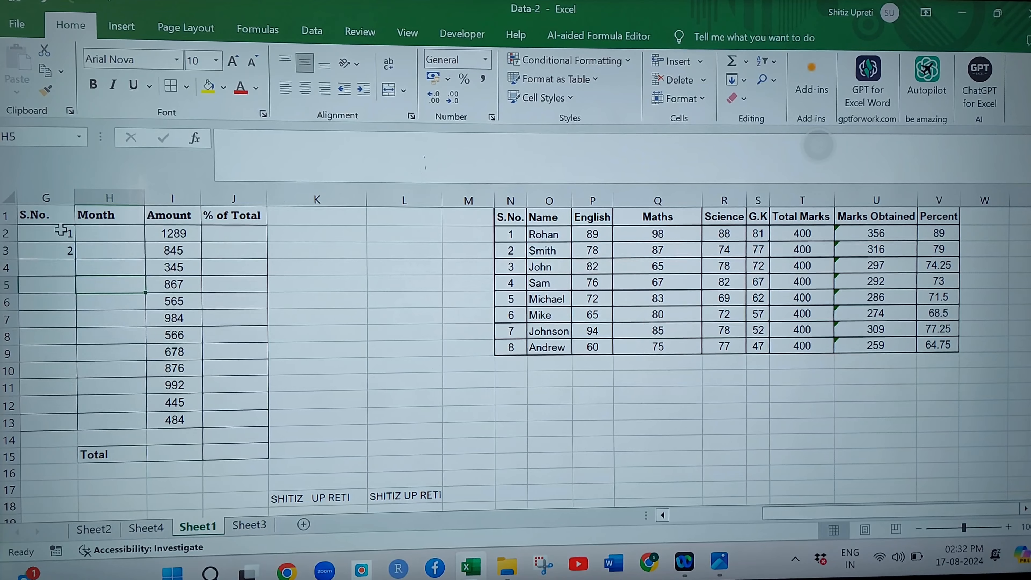
drag(61, 232, 65, 252)
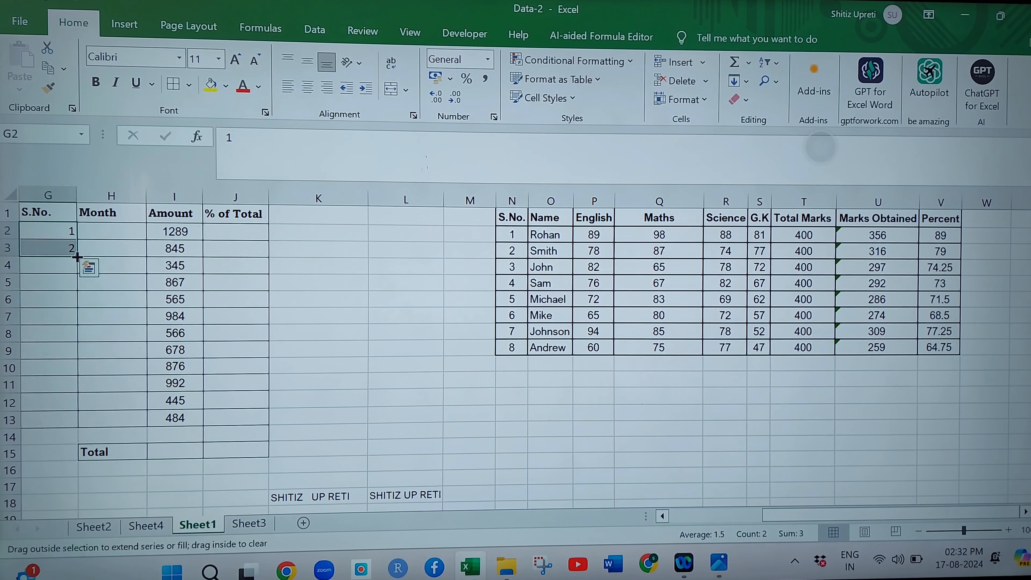
double_click(77, 257)
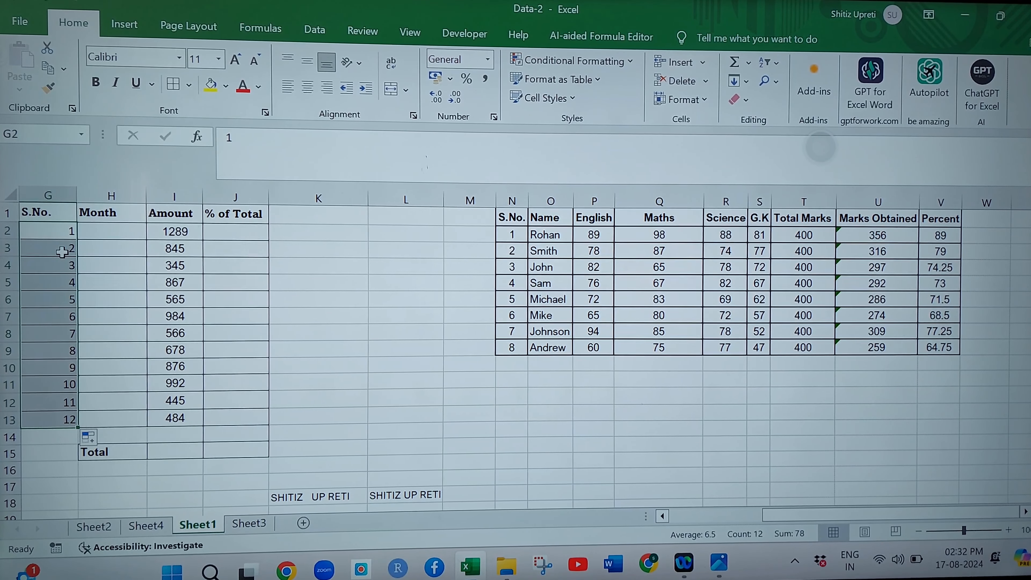
Step: Clear the serial numbers from G2:G13
drag(61, 232, 61, 421)
key(BackSpace)
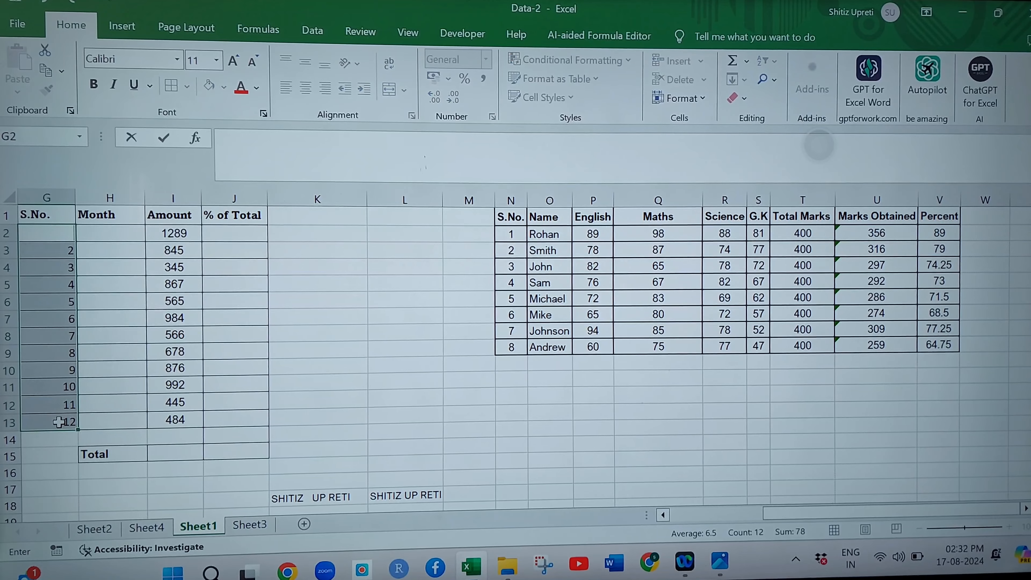
click(61, 250)
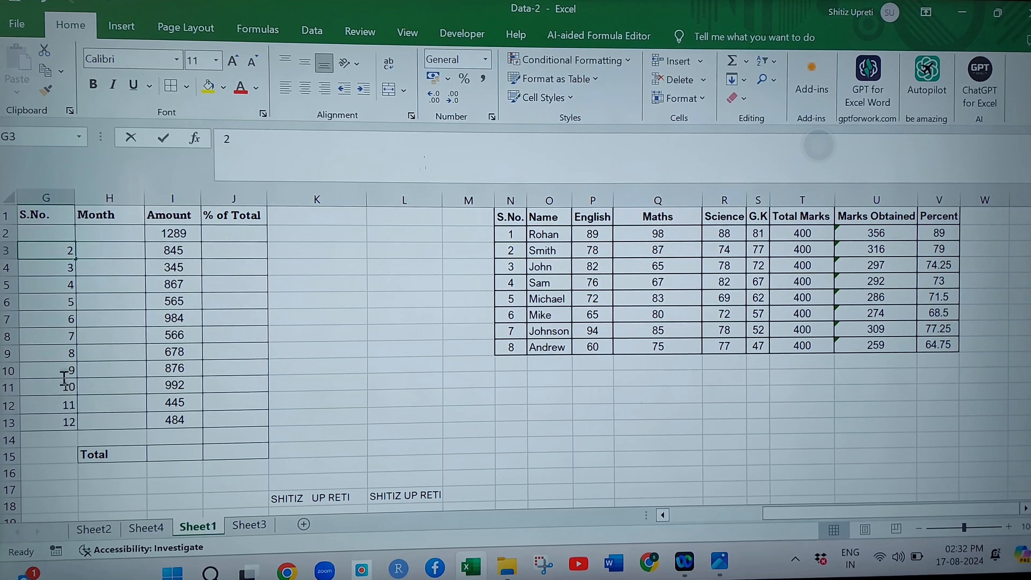
double_click(58, 249)
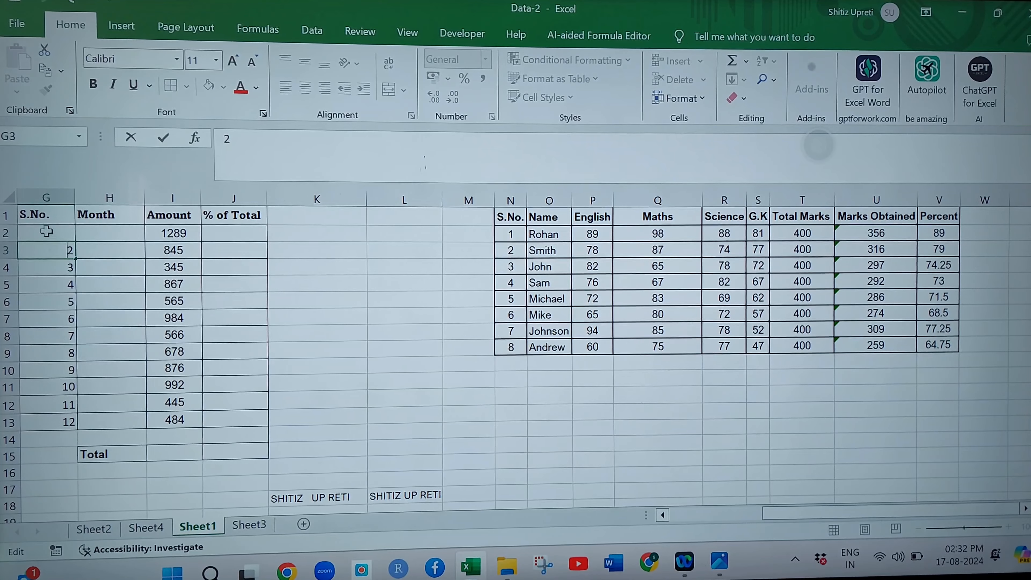
drag(44, 233, 57, 418)
key(Delete)
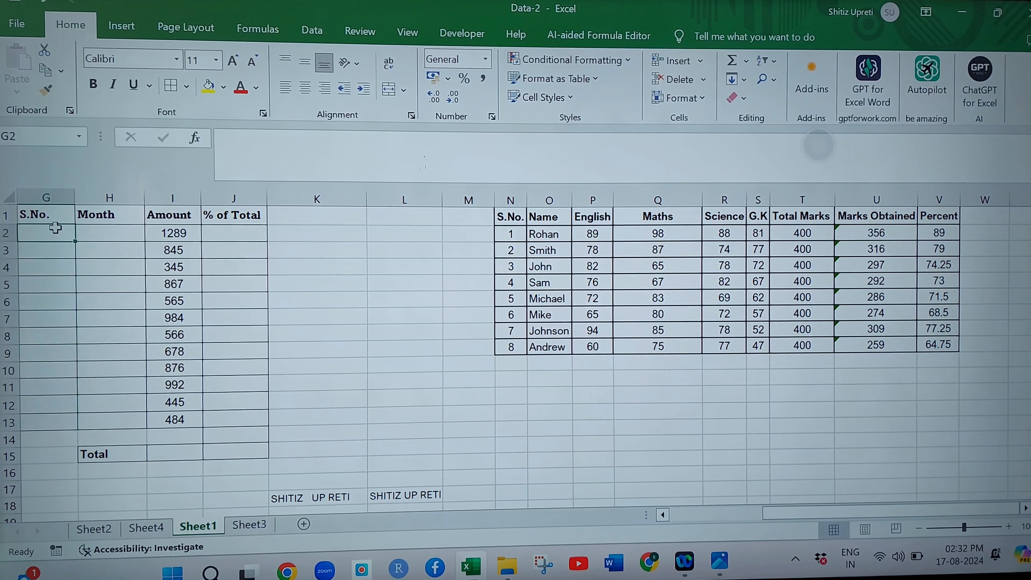
Step: Enter 1 in G2 and autofill from that single cell down to G13
text(1)
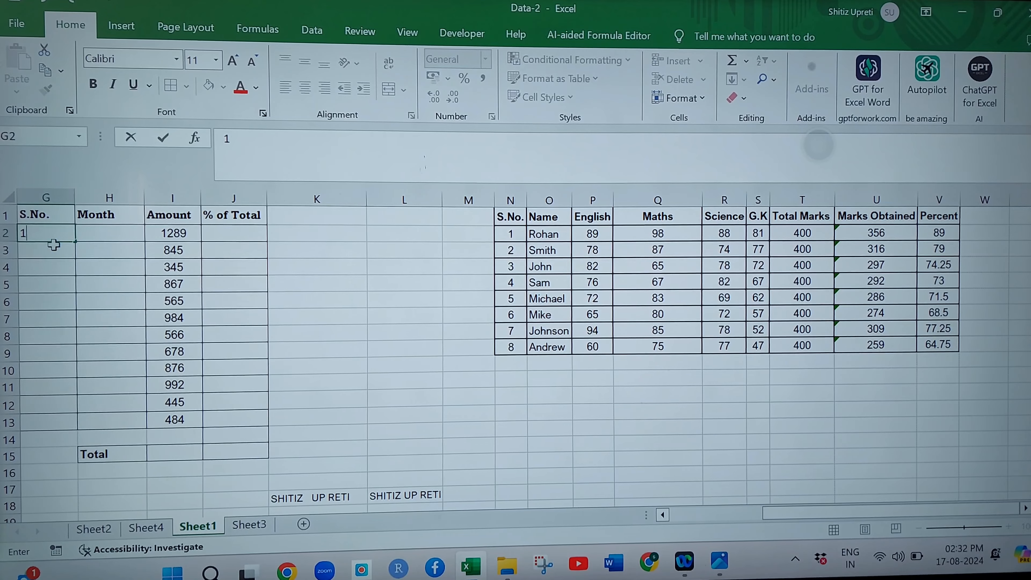
key(Return)
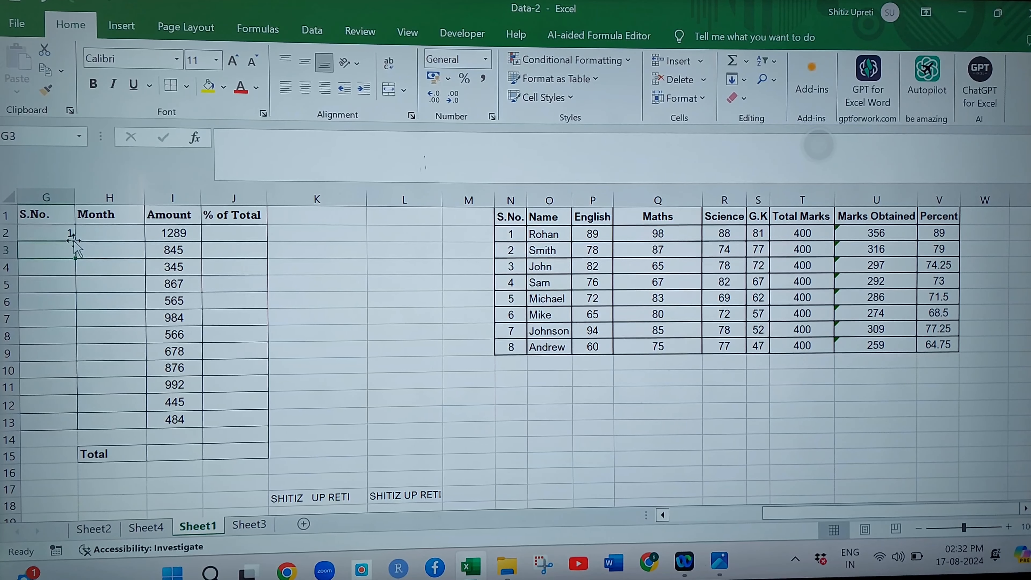
click(68, 235)
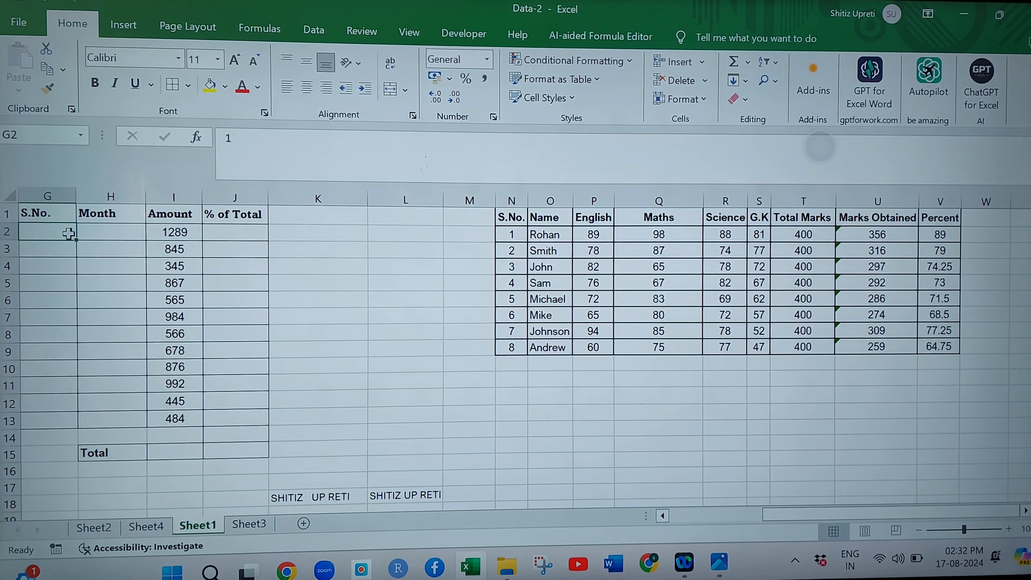
double_click(76, 241)
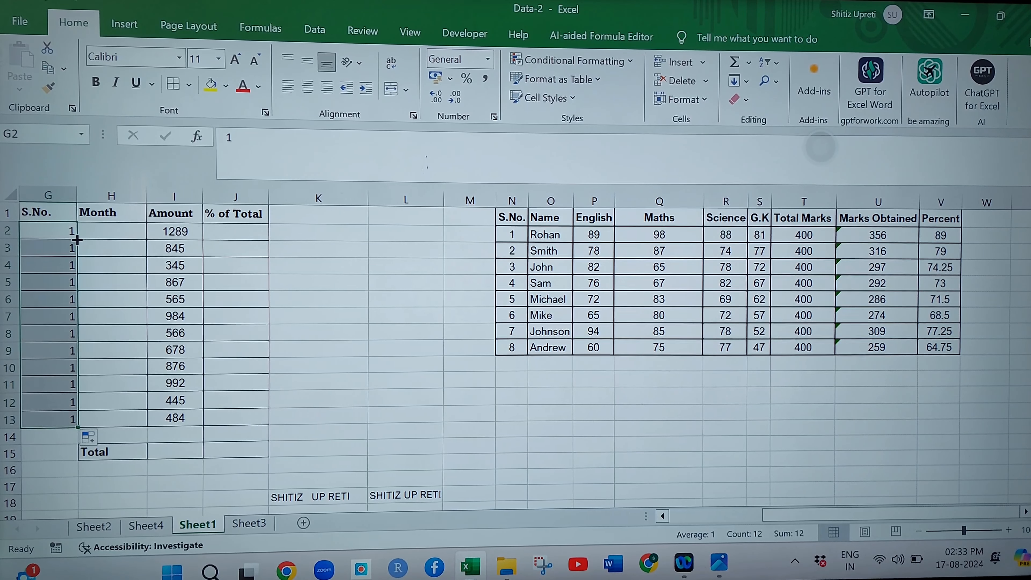
Step: Delete the repeated 1s from the S.No. column, G2:G13
drag(75, 240, 61, 425)
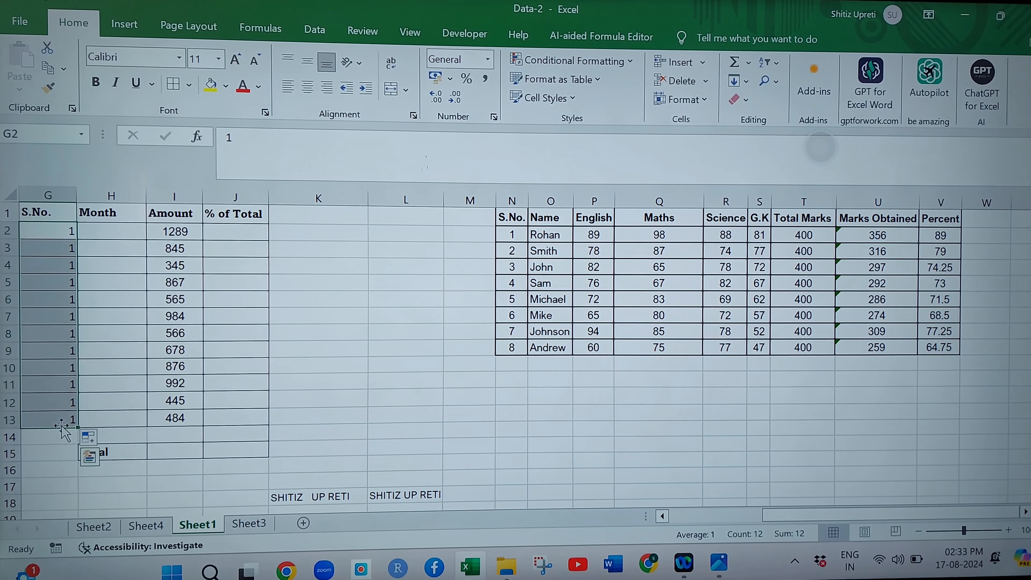
key(BackSpace)
key(Return)
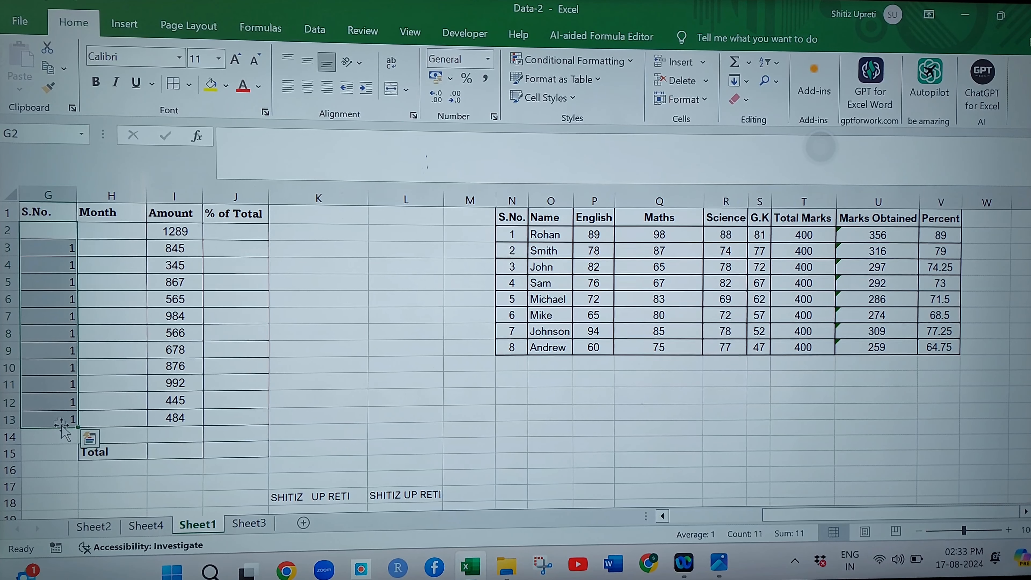
click(46, 237)
click(49, 419)
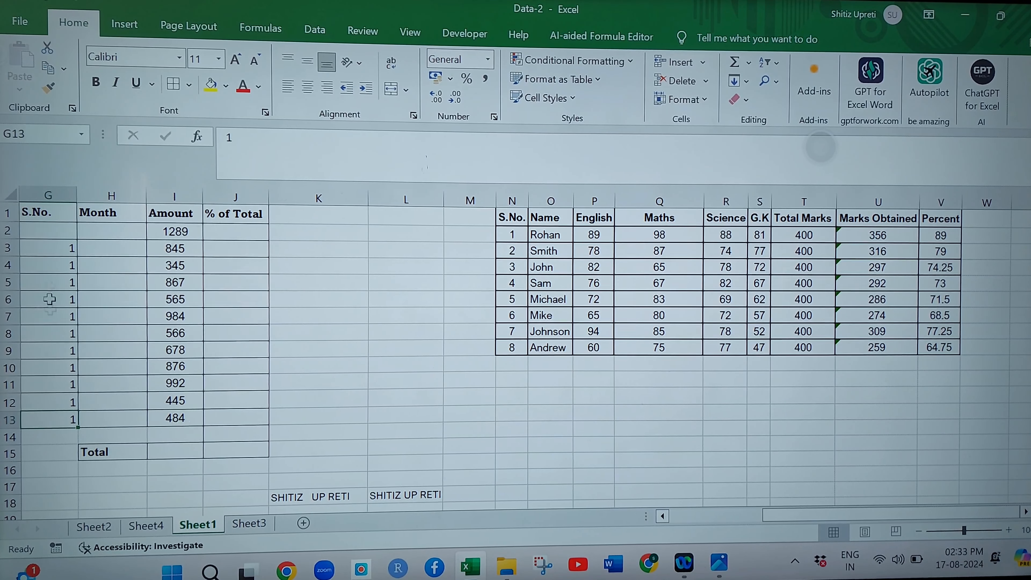
drag(61, 239, 56, 419)
key(Delete)
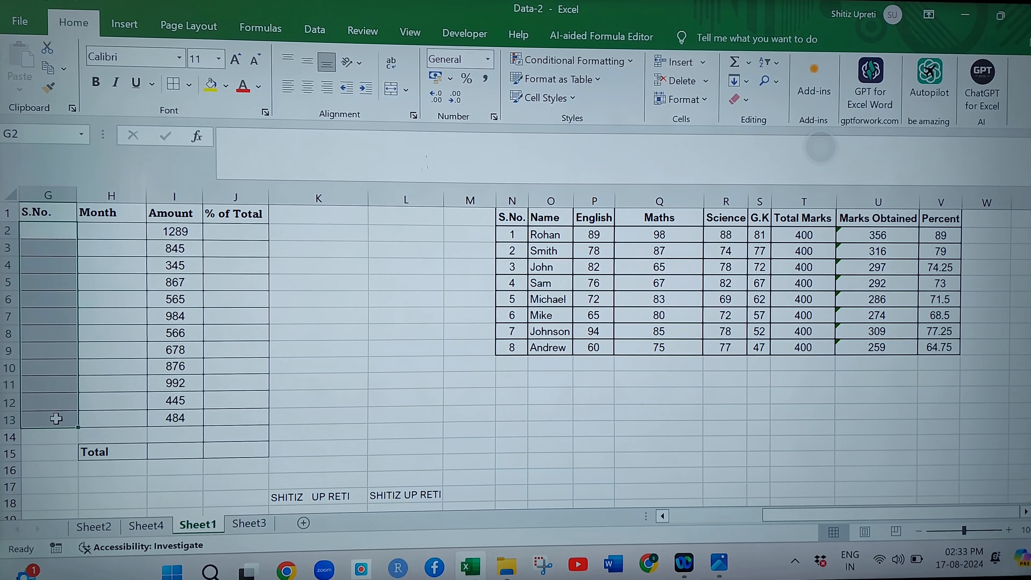
Step: Enter 1 and 2 in G2:G3 and extend the number series down to 12 in G13
click(58, 232)
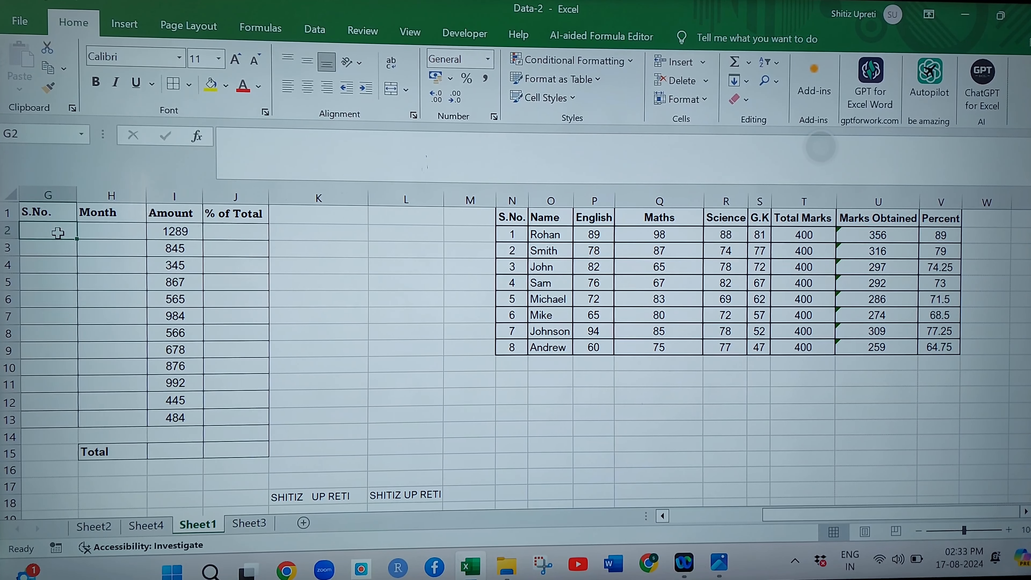
text(1)
key(Return)
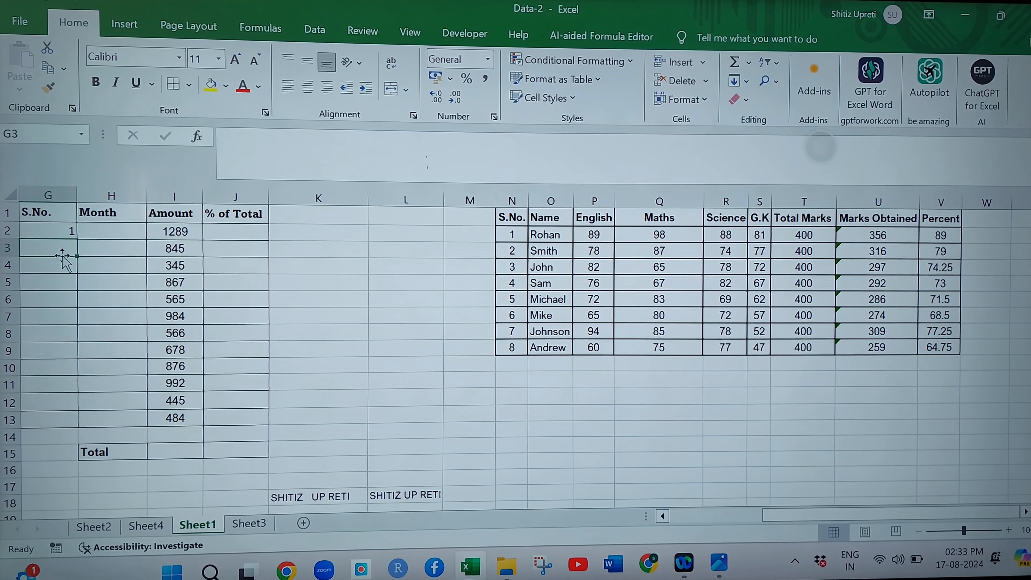
text(2)
key(Return)
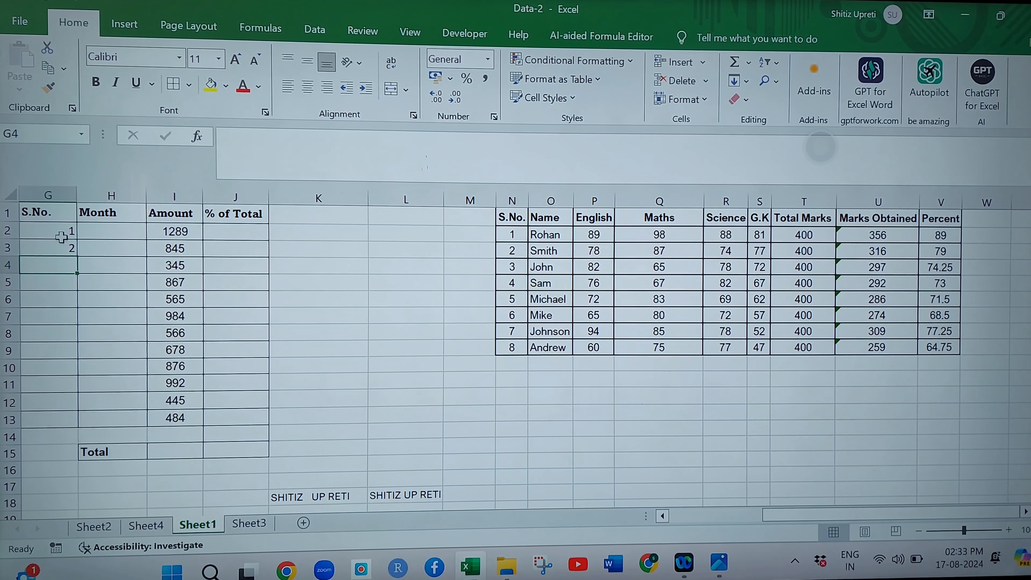
drag(60, 235, 68, 249)
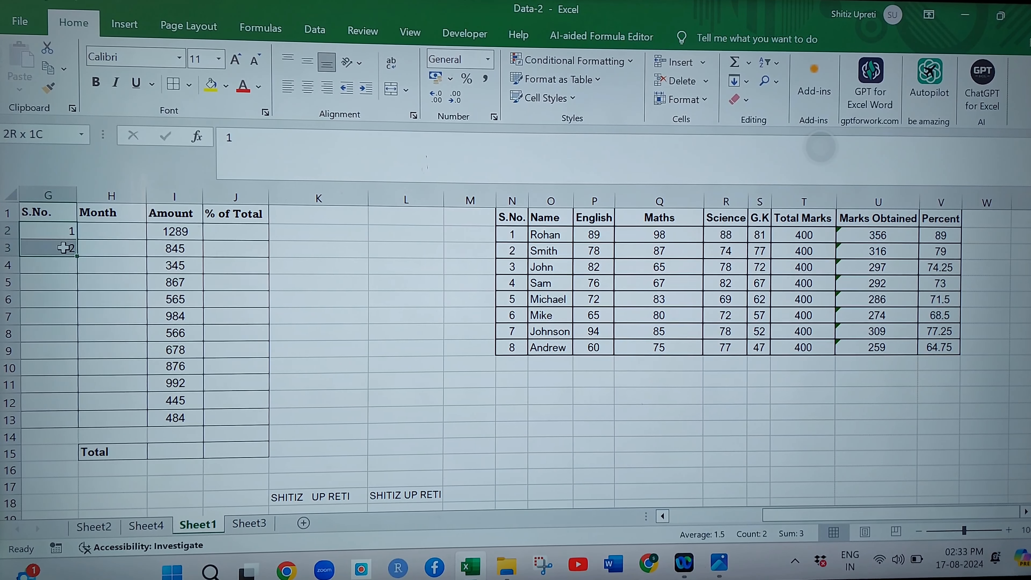
double_click(77, 257)
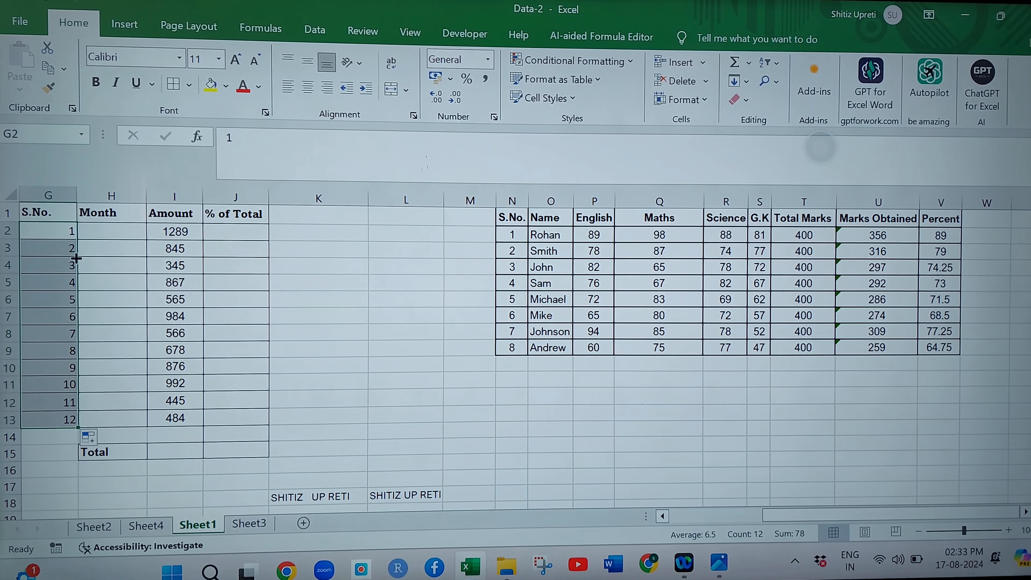
Step: Enter January in H2 and February in H3 under the Month header
click(118, 229)
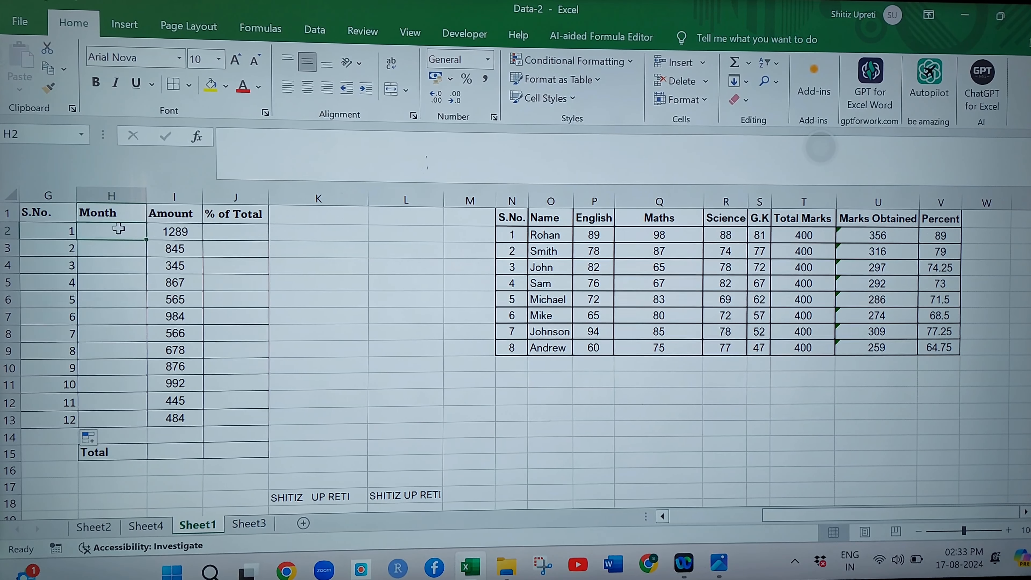
text(Janua)
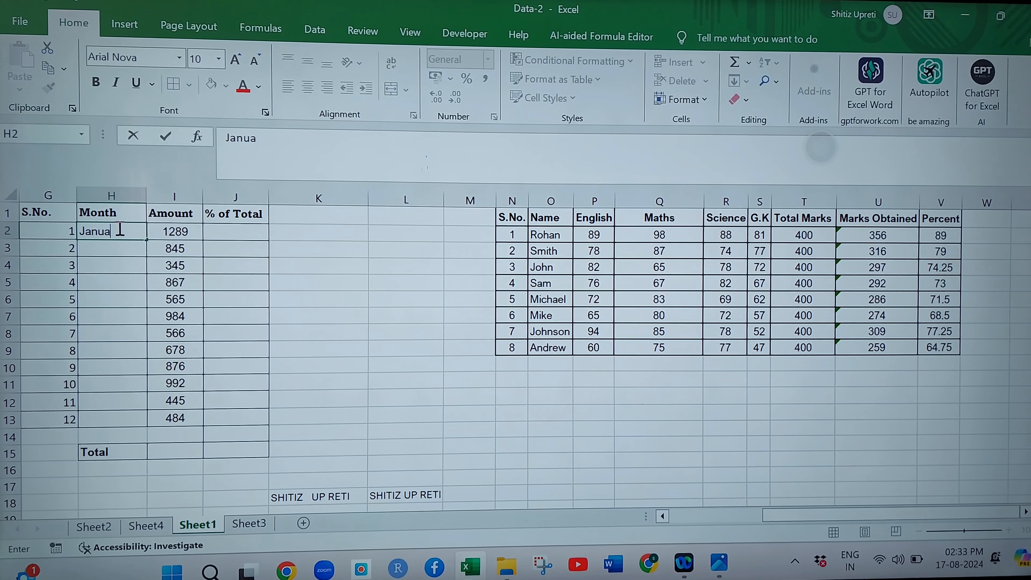
text(ry)
key(Return)
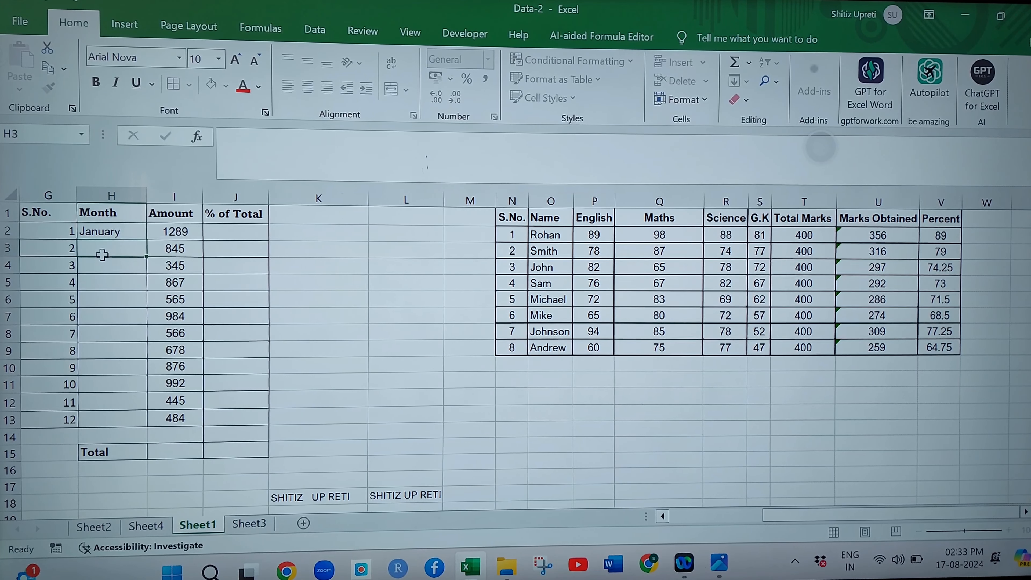
text(Fe)
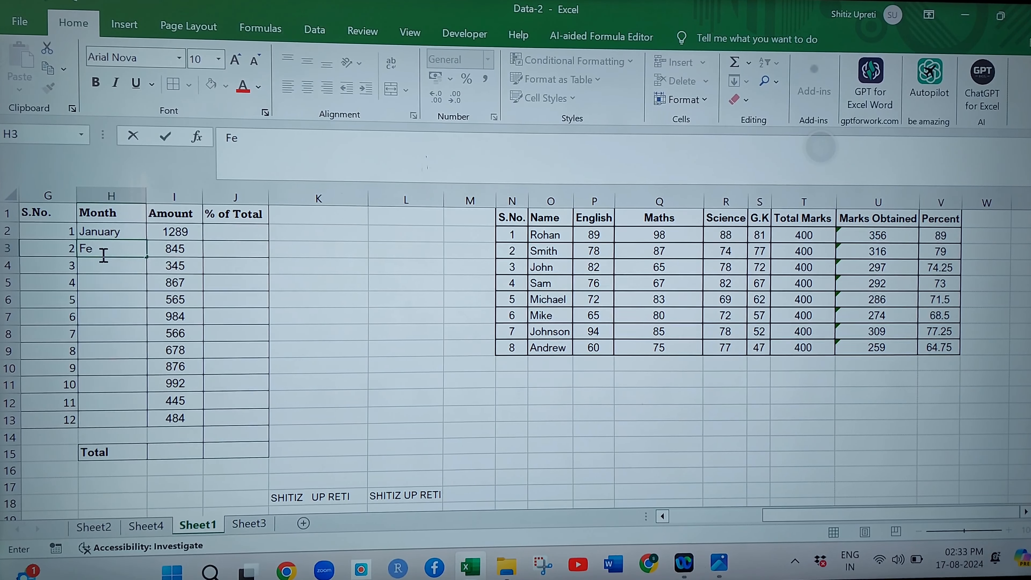
text(bruary)
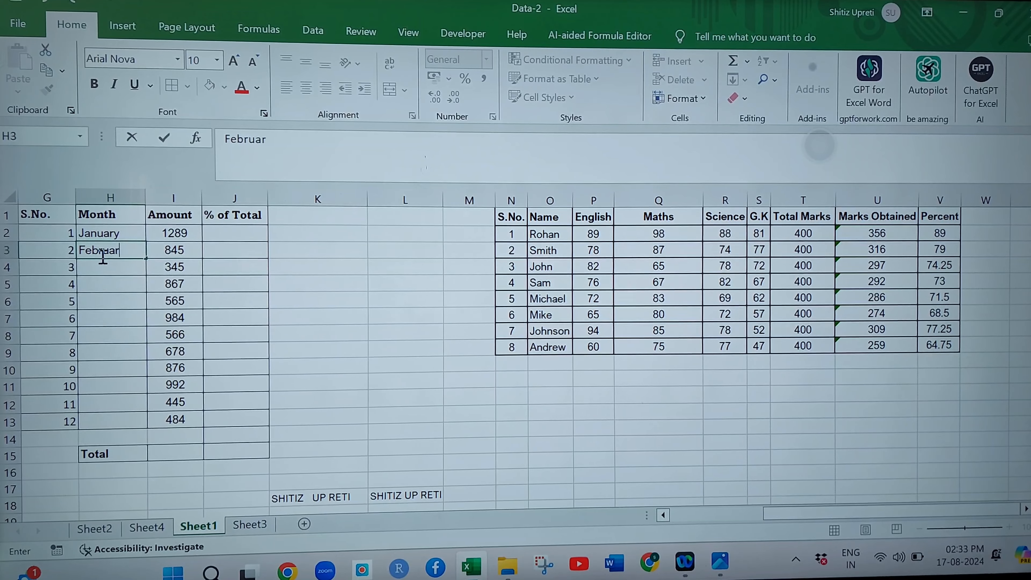
click(279, 267)
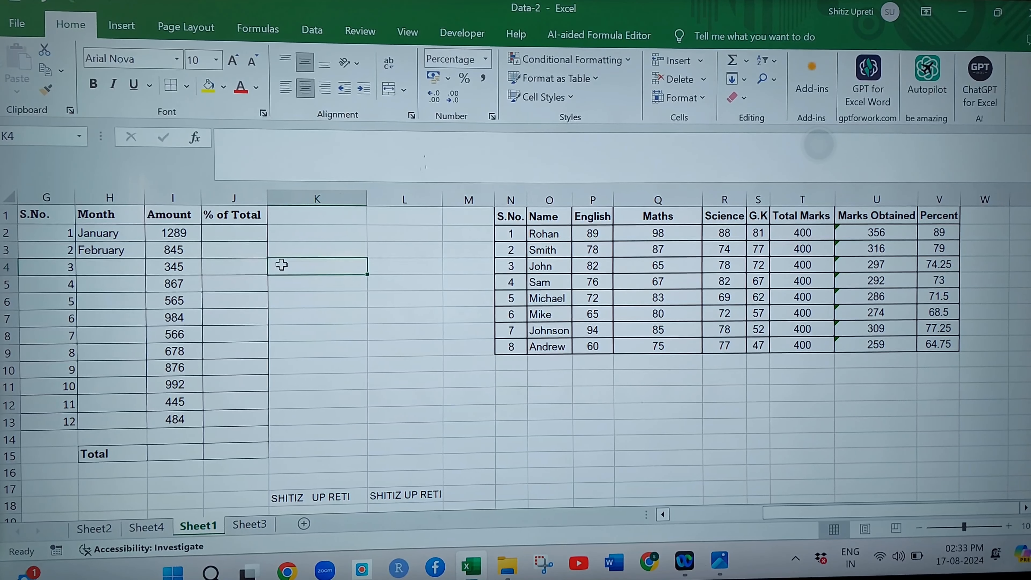
Step: Extend the month series from H2:H3 down to December in H13
click(132, 235)
drag(132, 234, 130, 254)
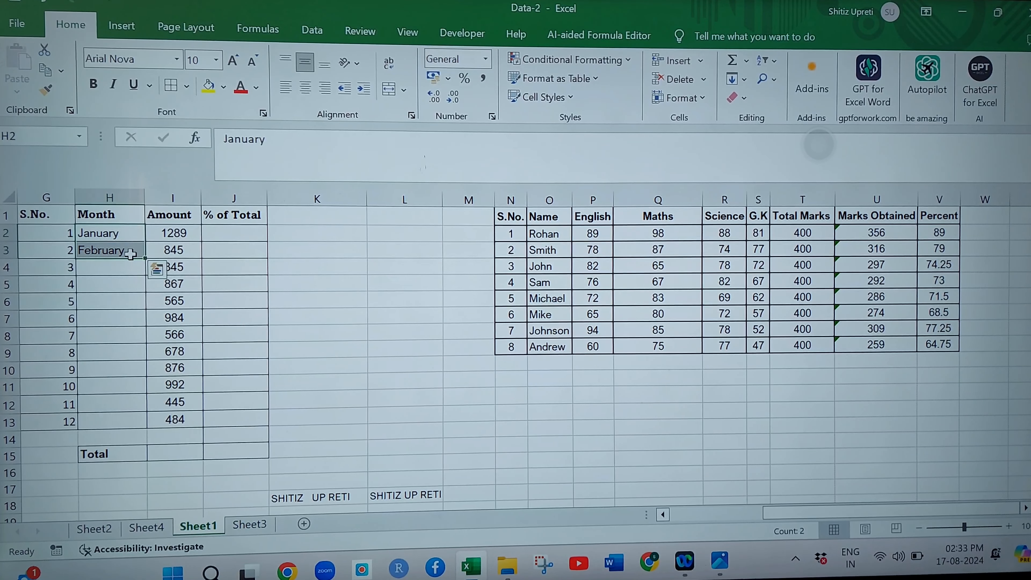
double_click(144, 259)
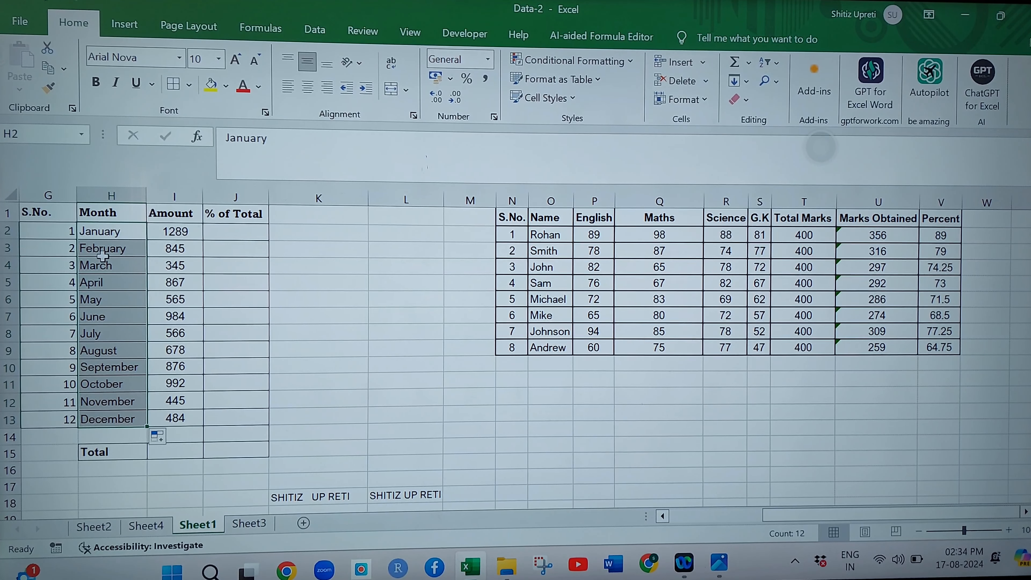
Step: Center the serial numbers and months in G2:H13, then left-align the month names in H2:H13
drag(55, 230, 87, 417)
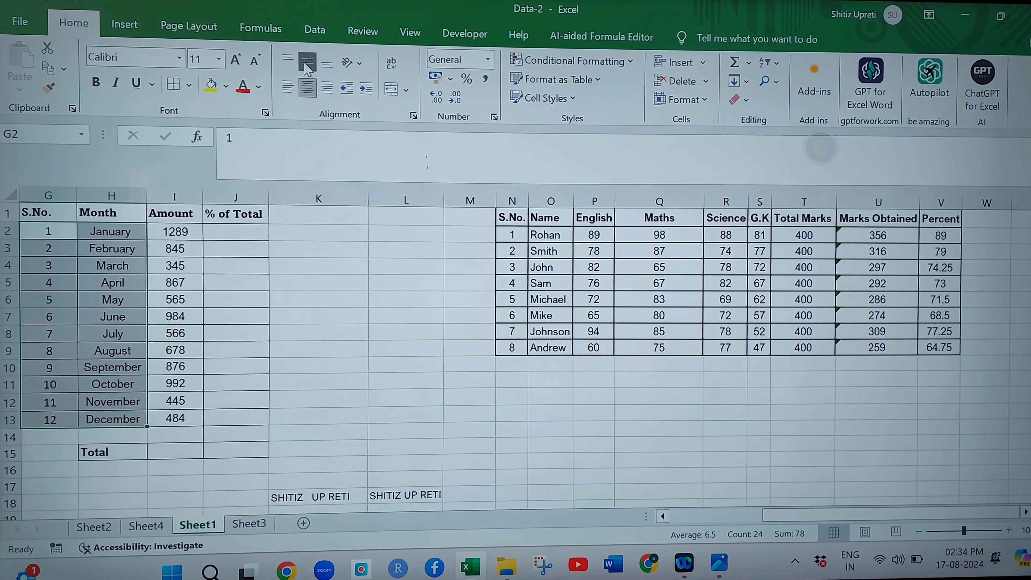
drag(111, 232, 113, 411)
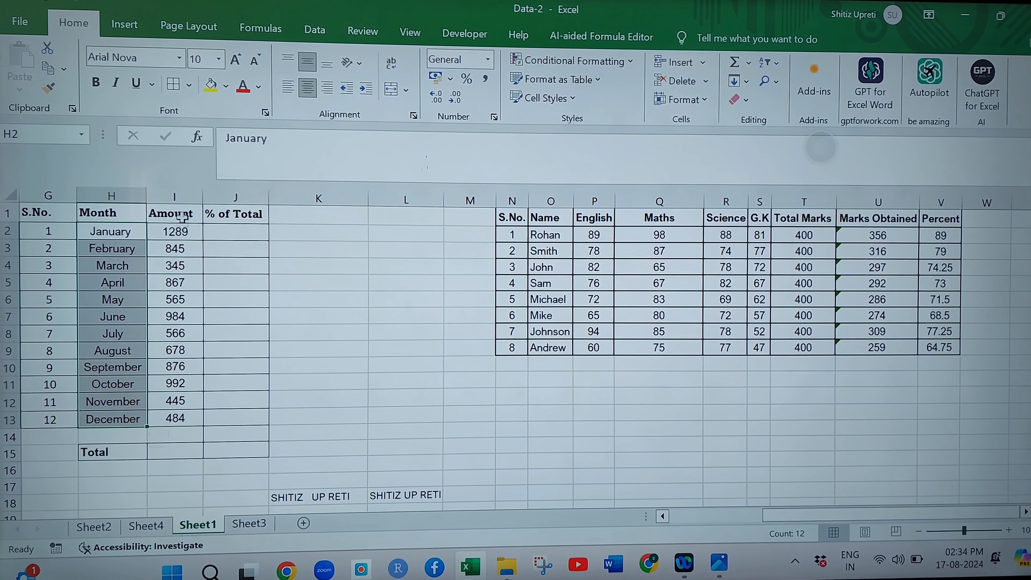
click(288, 88)
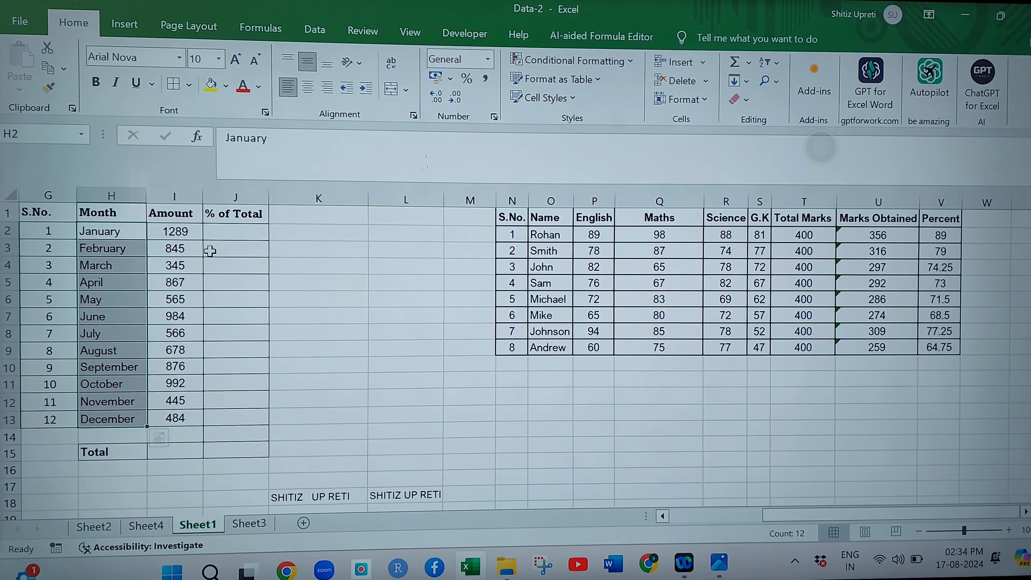
click(188, 231)
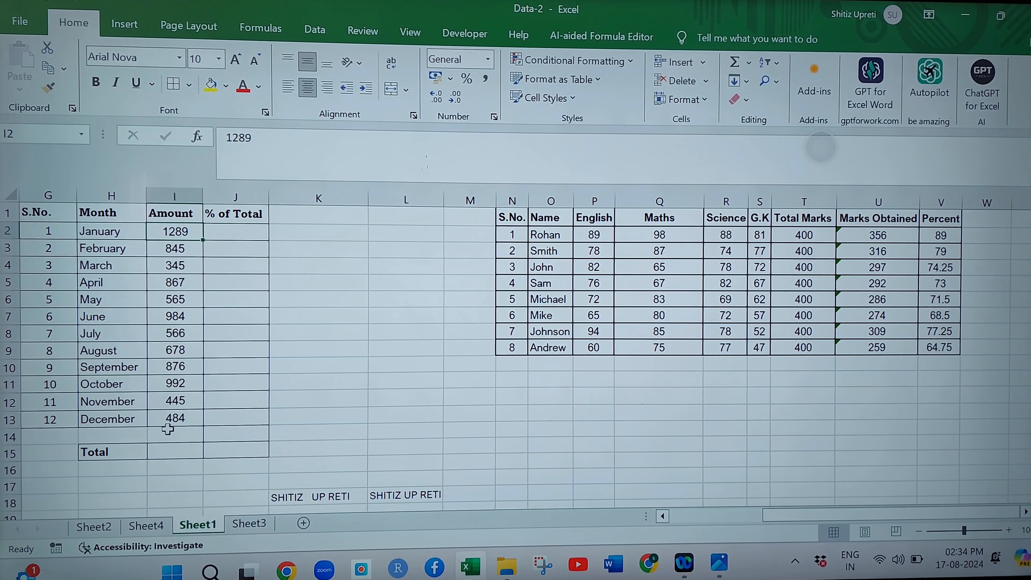
Step: Enter the formula =SUM(I2:I13) in I15 to total the monthly amounts
click(158, 455)
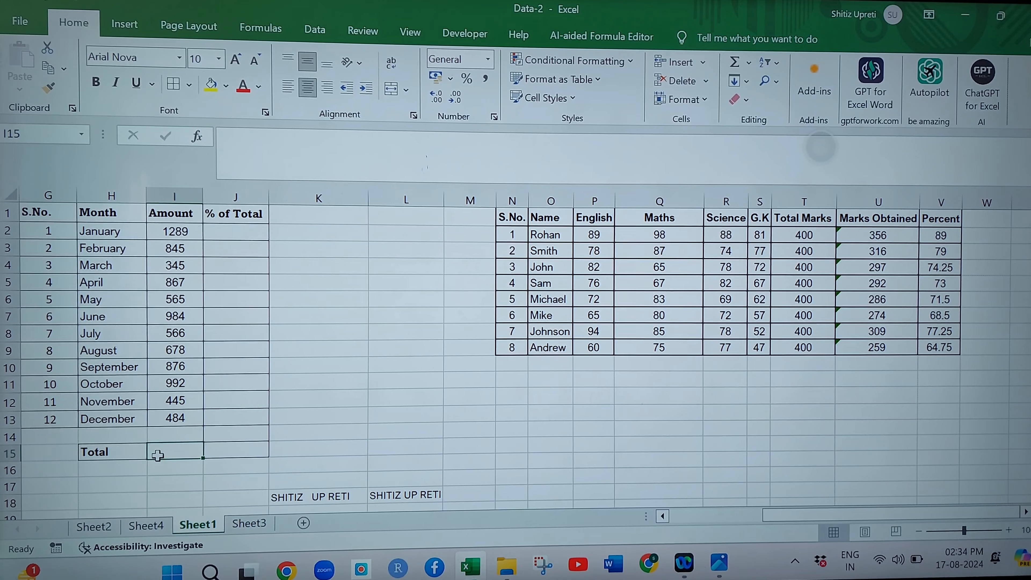
text(=)
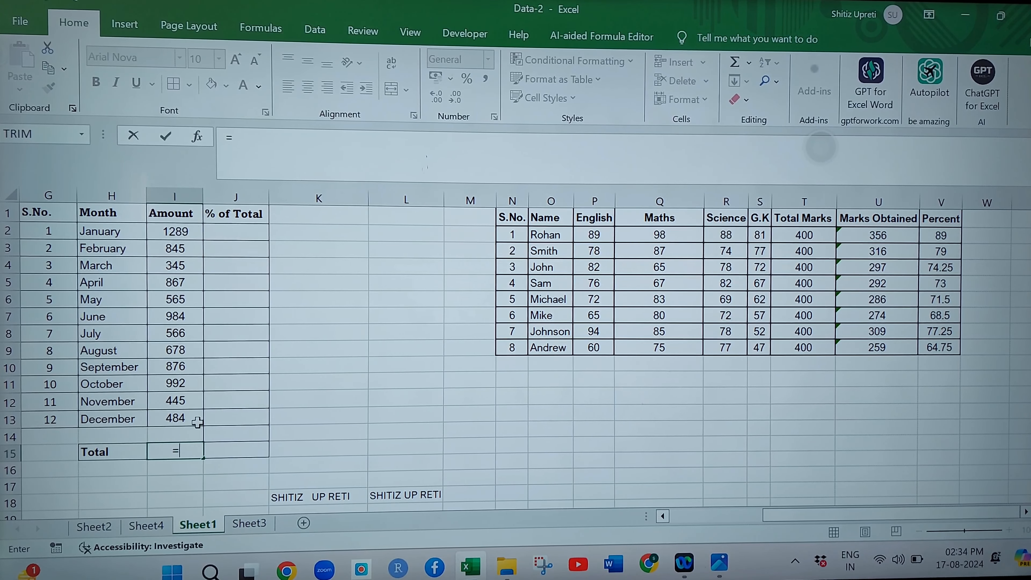
text(su)
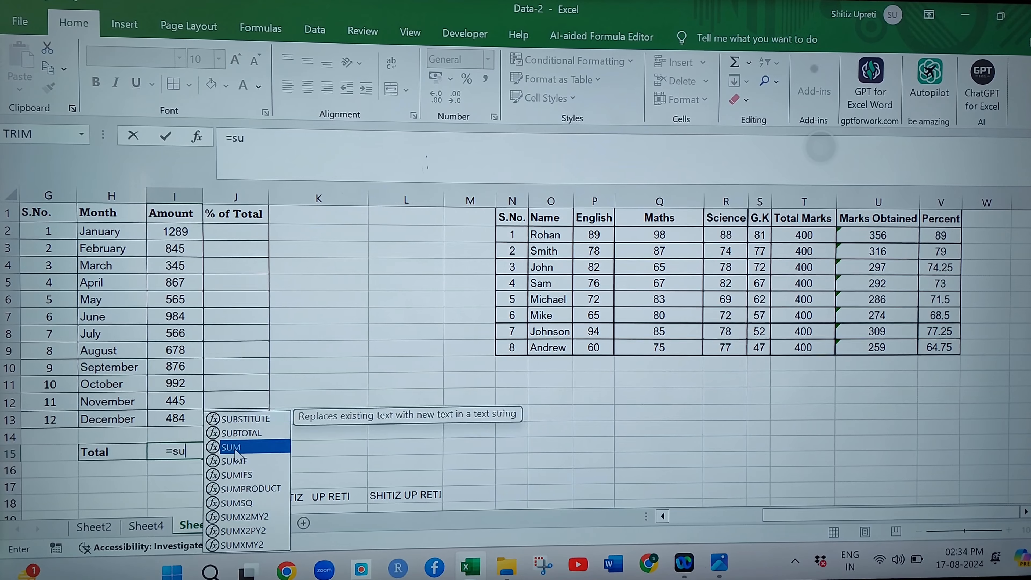
key(Tab)
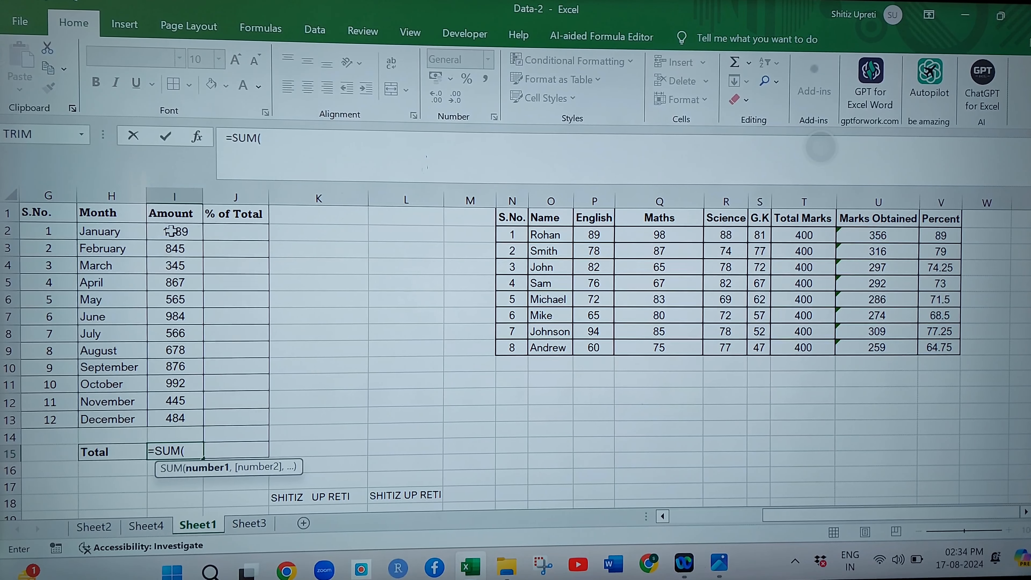
drag(171, 231, 167, 415)
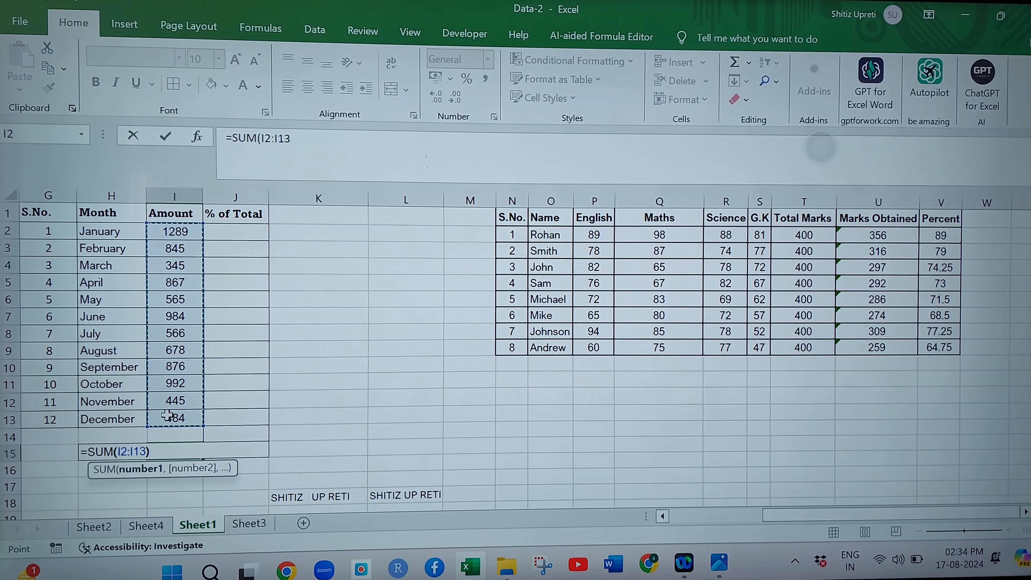
text())
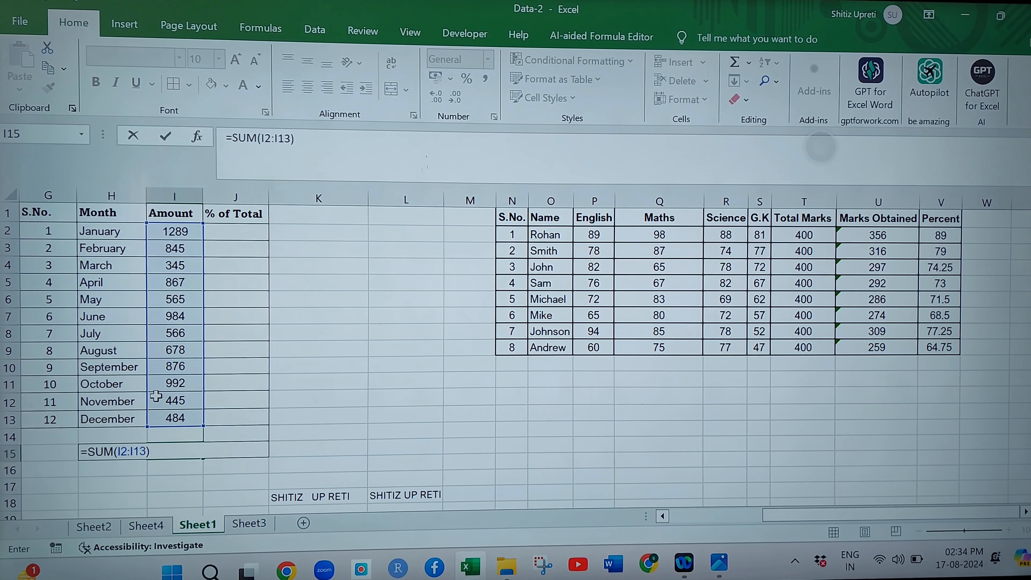
key(Return)
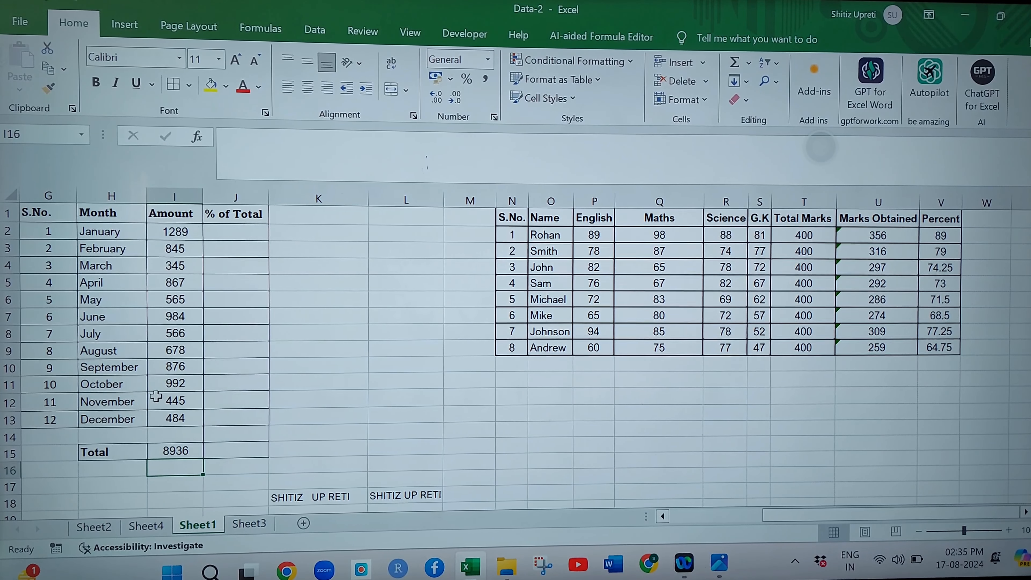
Step: Change the June amount in I7 to 1000 and the August amount in I9 to 1200
click(191, 318)
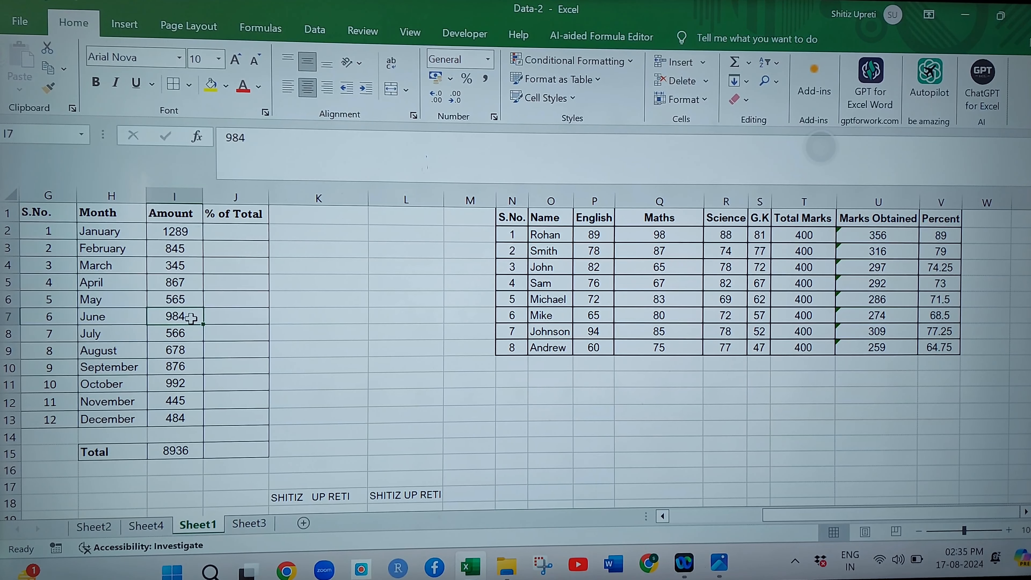
key(BackSpace)
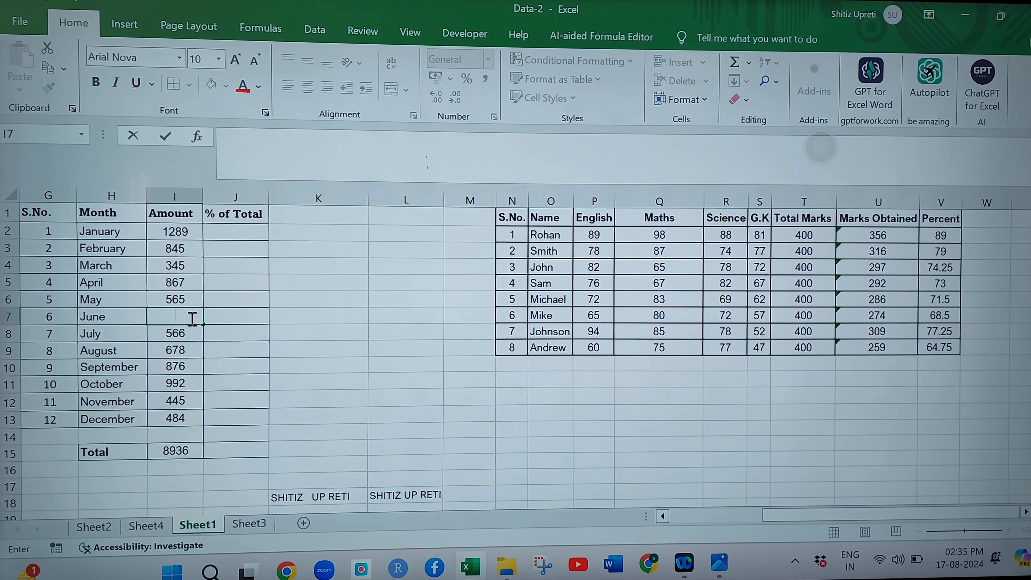
text(1000)
key(Return)
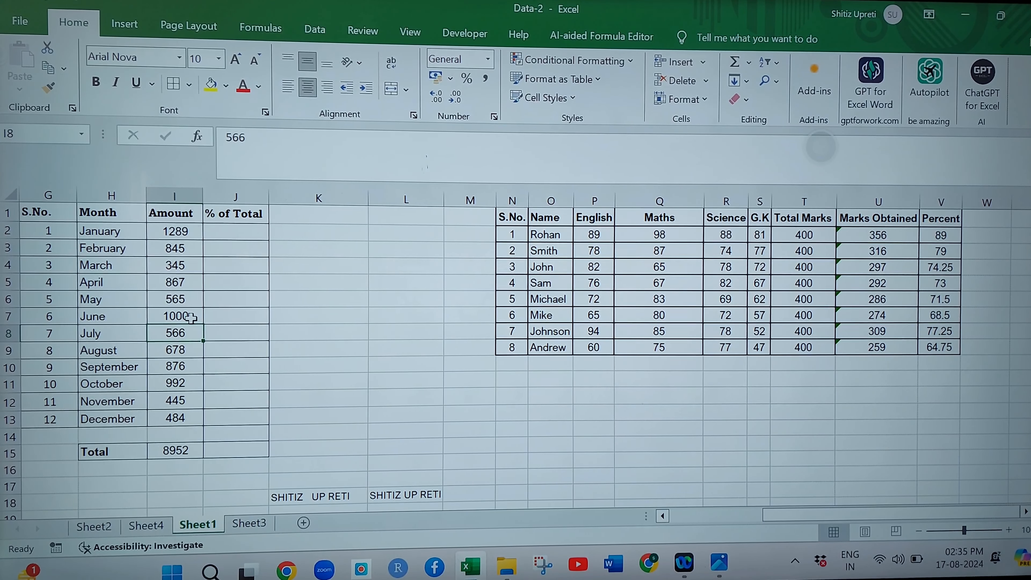
click(193, 352)
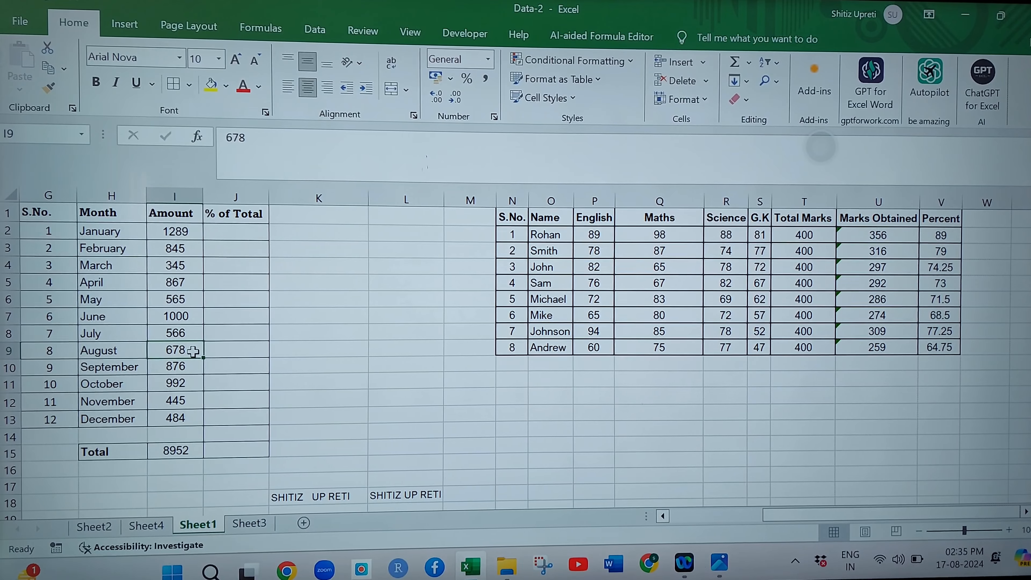
key(BackSpace)
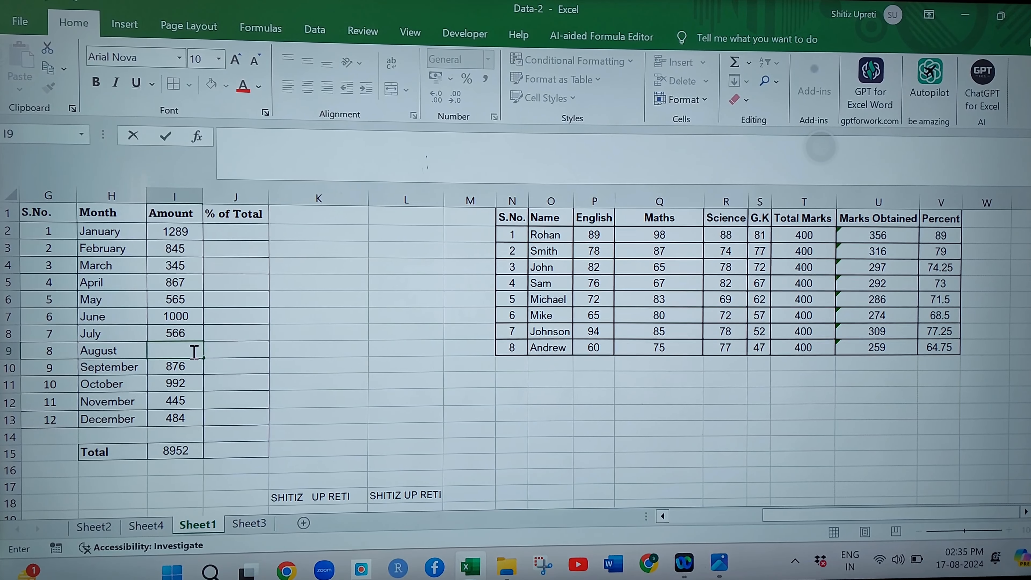
text(1200)
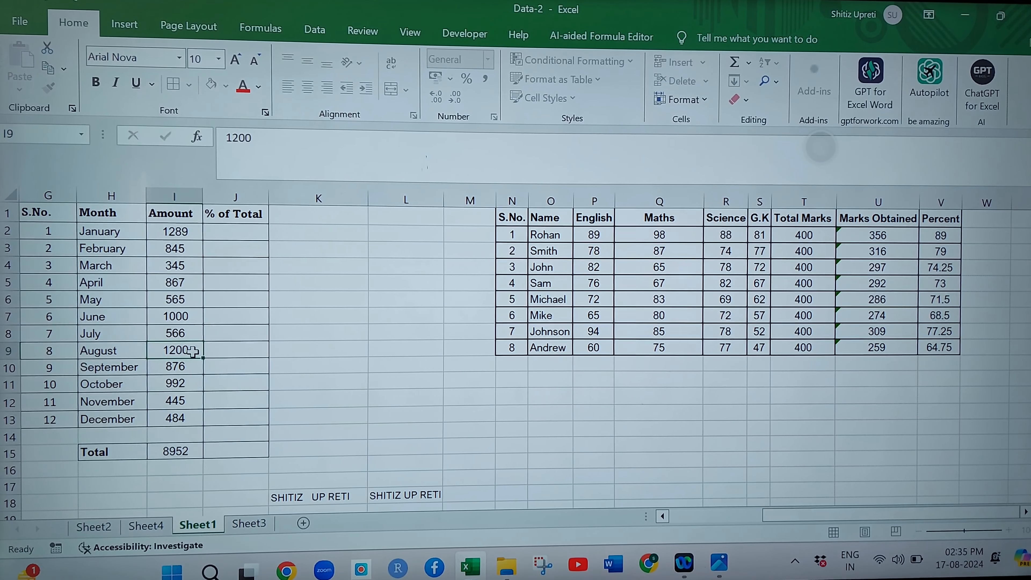
key(Return)
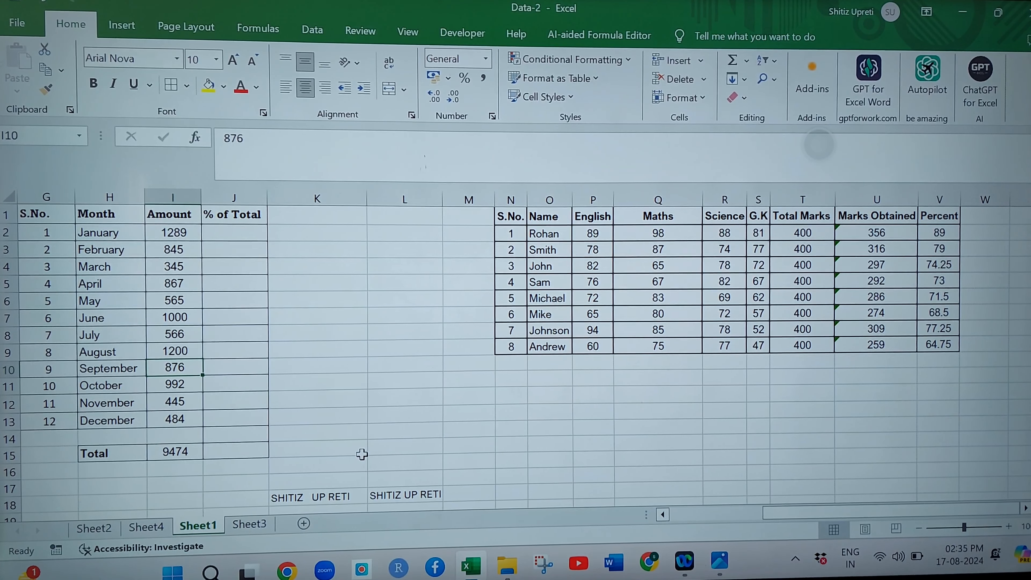
Step: Review the total formula in I15, then clear it so the cell is empty
click(189, 452)
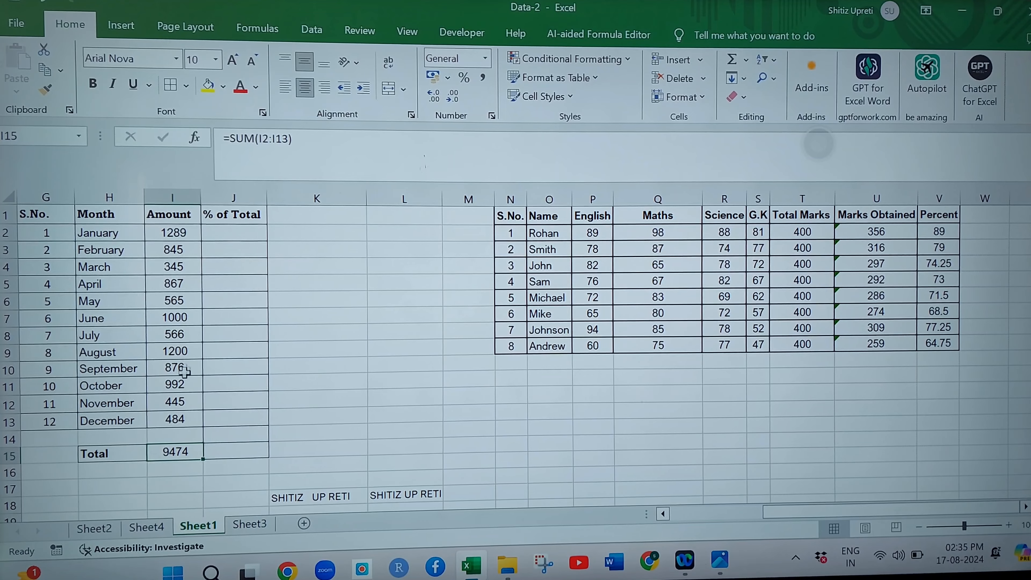
click(304, 142)
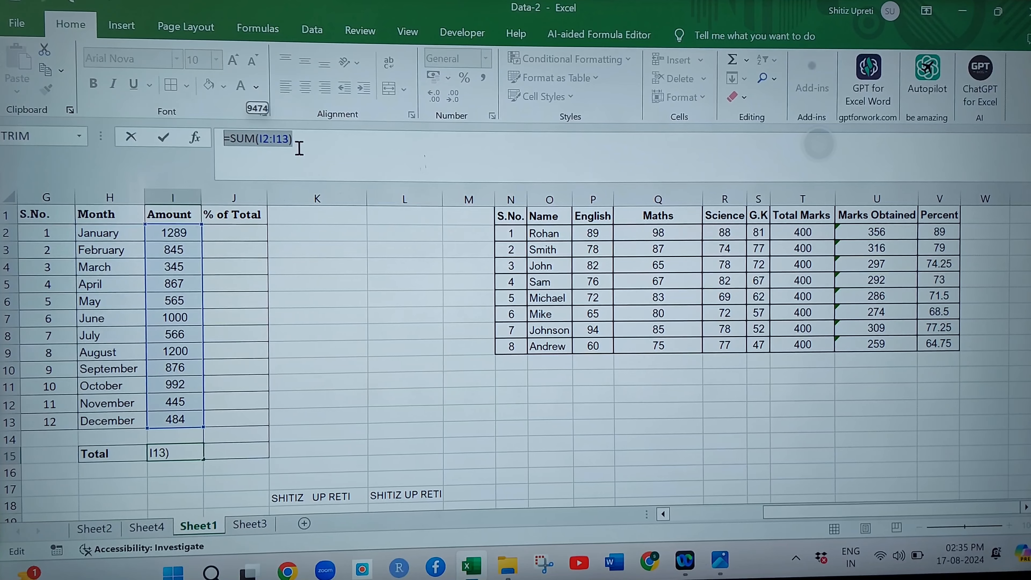
click(242, 237)
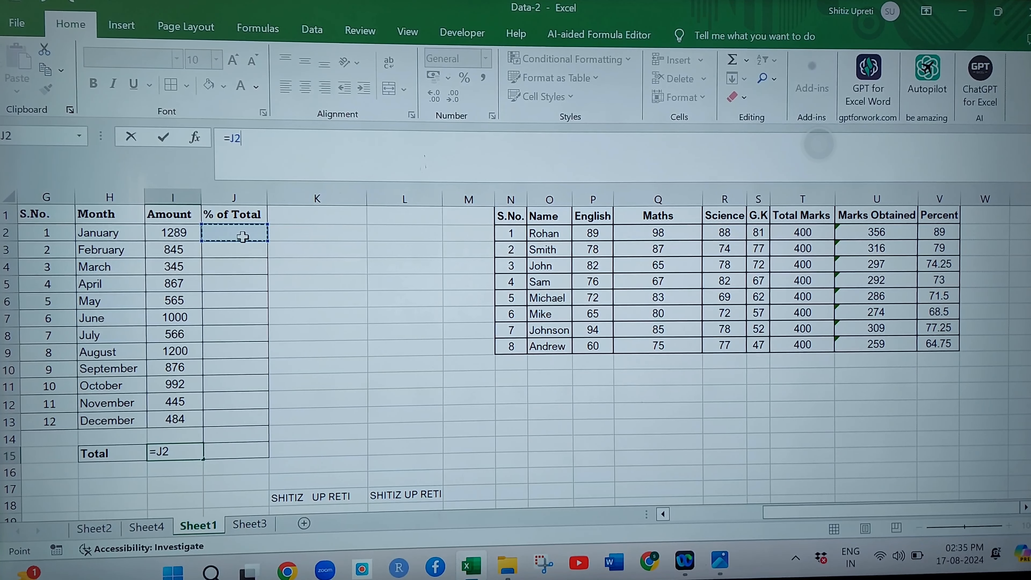
click(343, 439)
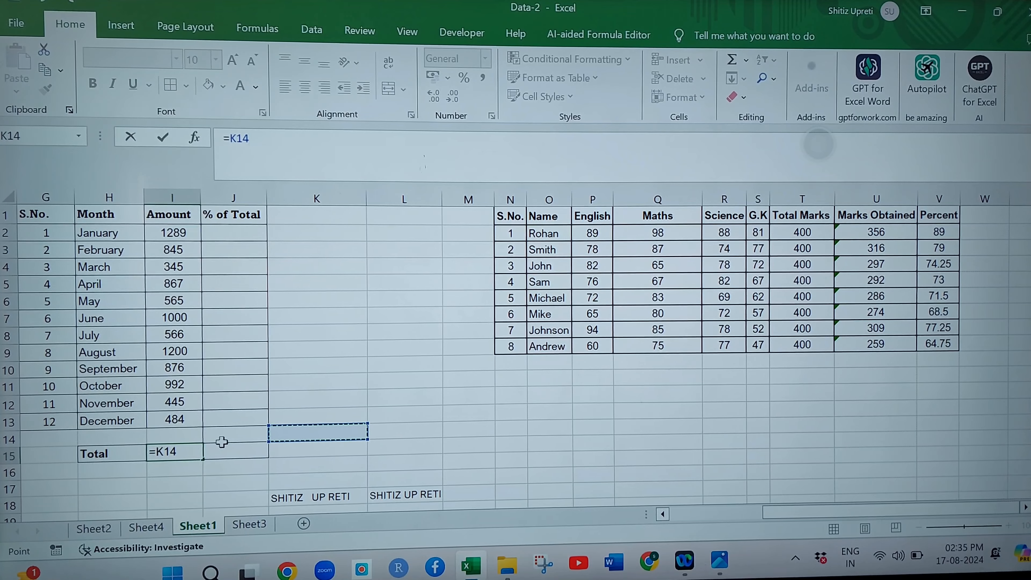
double_click(195, 453)
key(BackSpace)
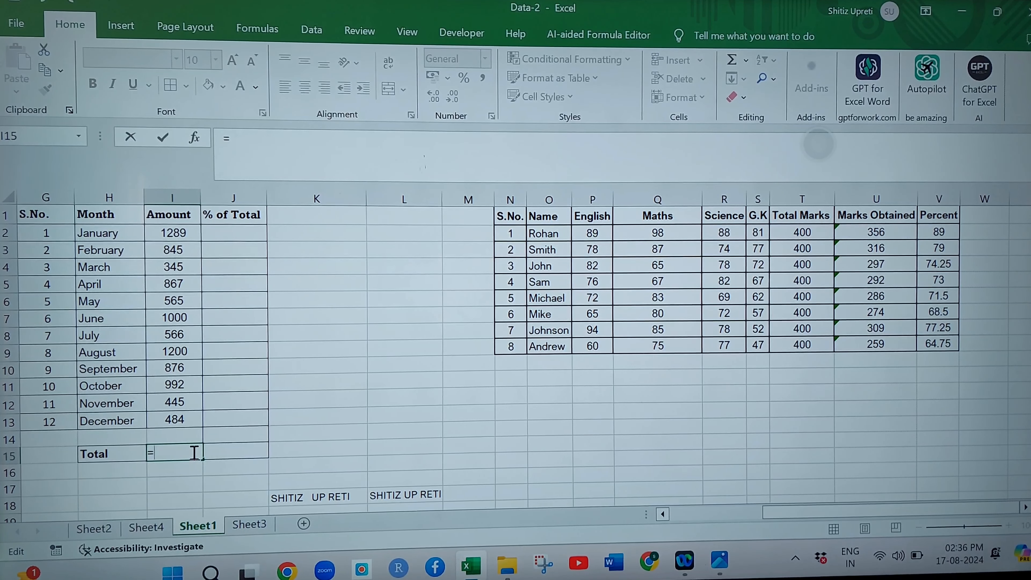
text(su)
key(BackSpace)
key(BackSpace)
key(BackSpace)
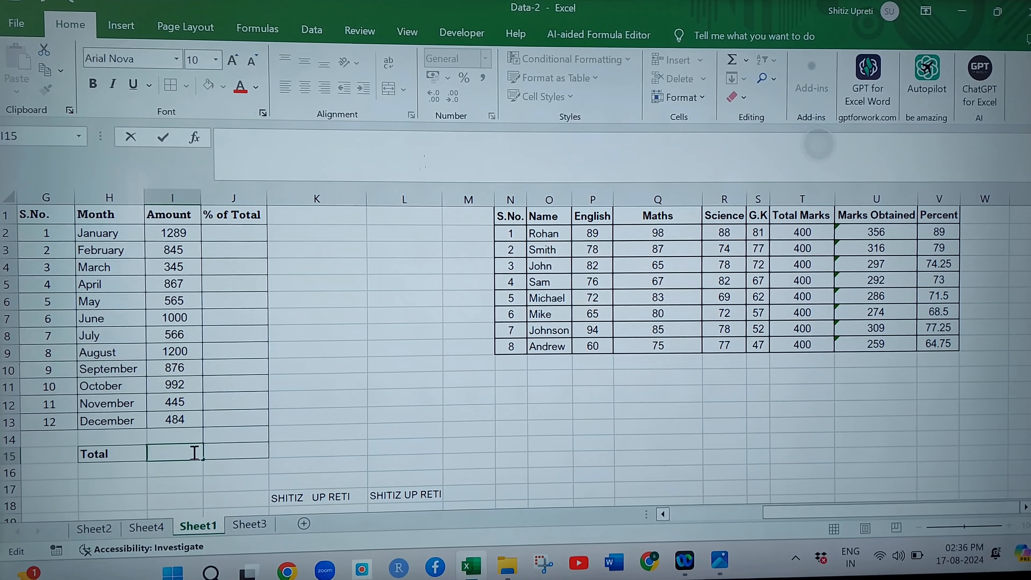
right_click(195, 455)
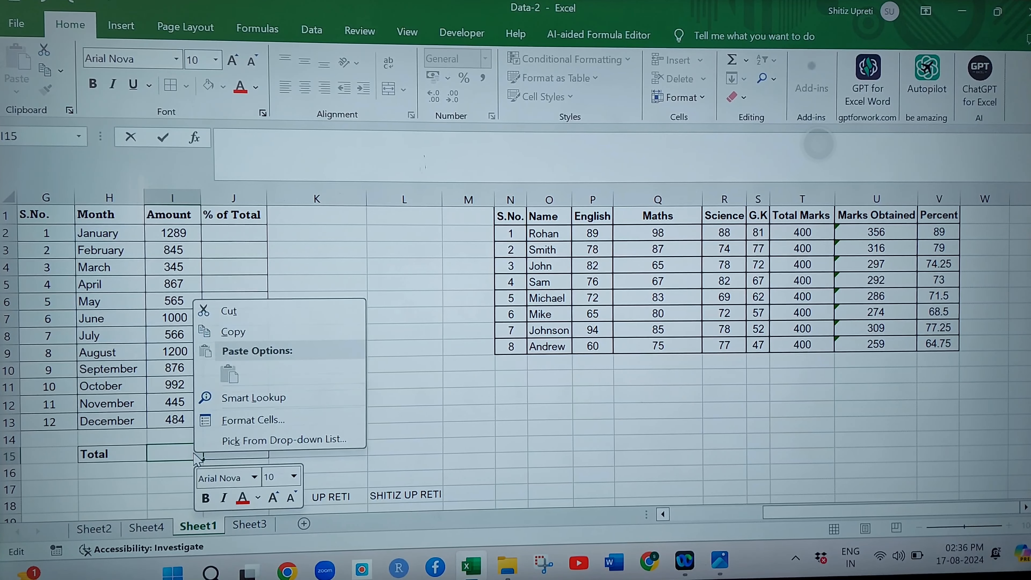
click(173, 230)
Step: Sum the amounts in I2:I13 with AutoSum, then delete the result from I14
drag(173, 232, 174, 420)
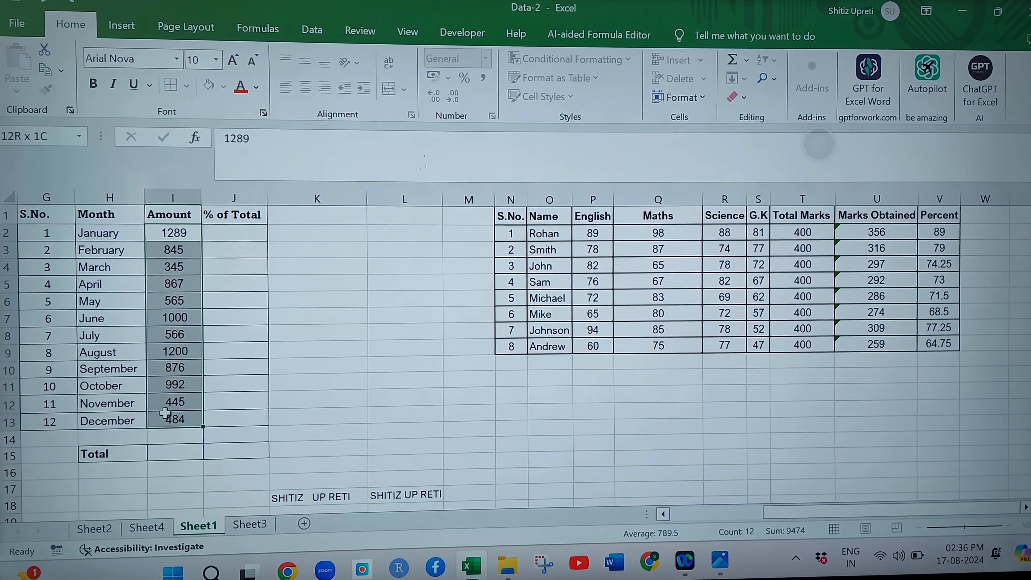
click(746, 61)
click(757, 84)
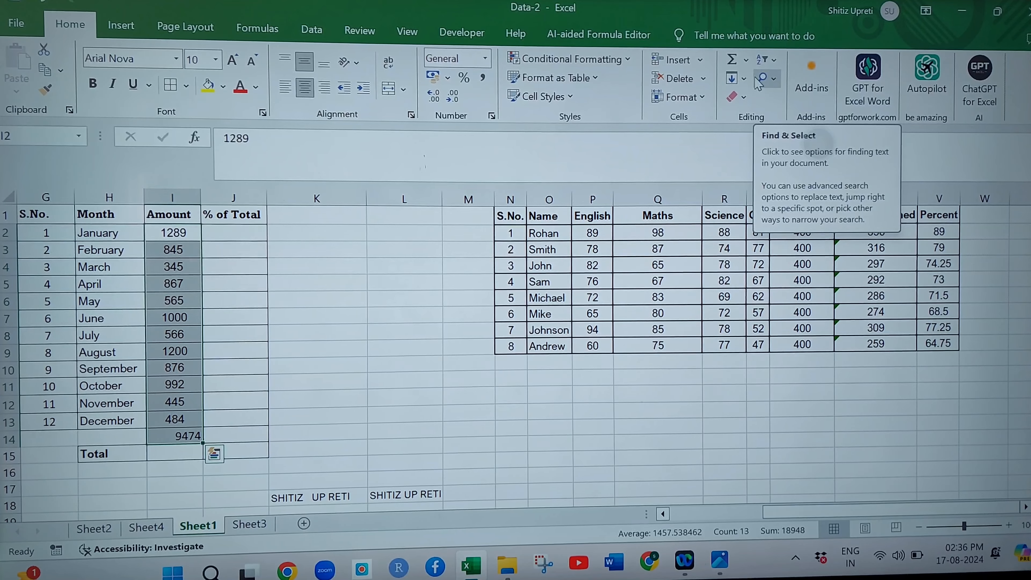
click(188, 434)
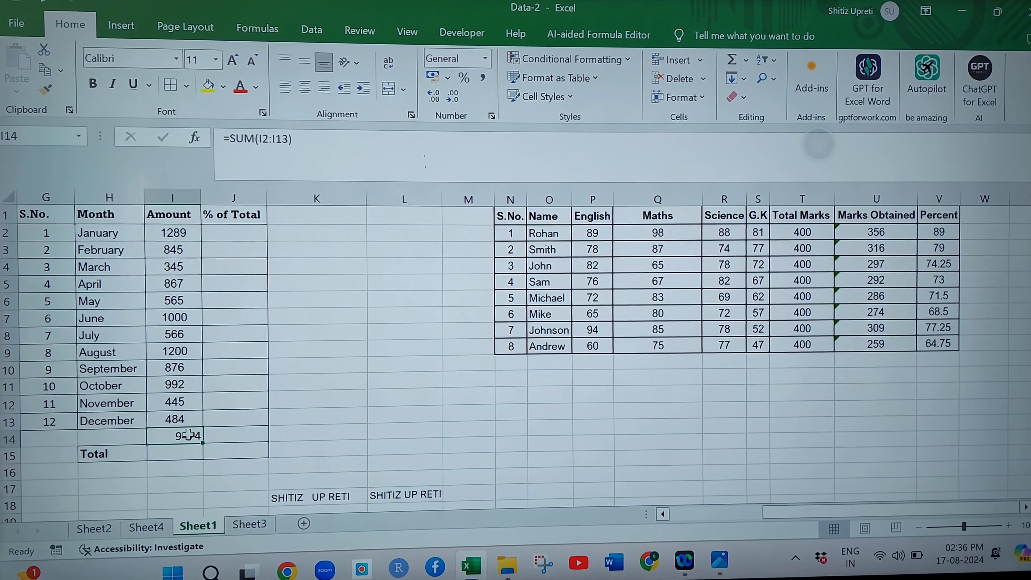
key(BackSpace)
Step: Insert the average of the amounts in I2:I13 below them, then delete it from I14
drag(173, 233, 181, 416)
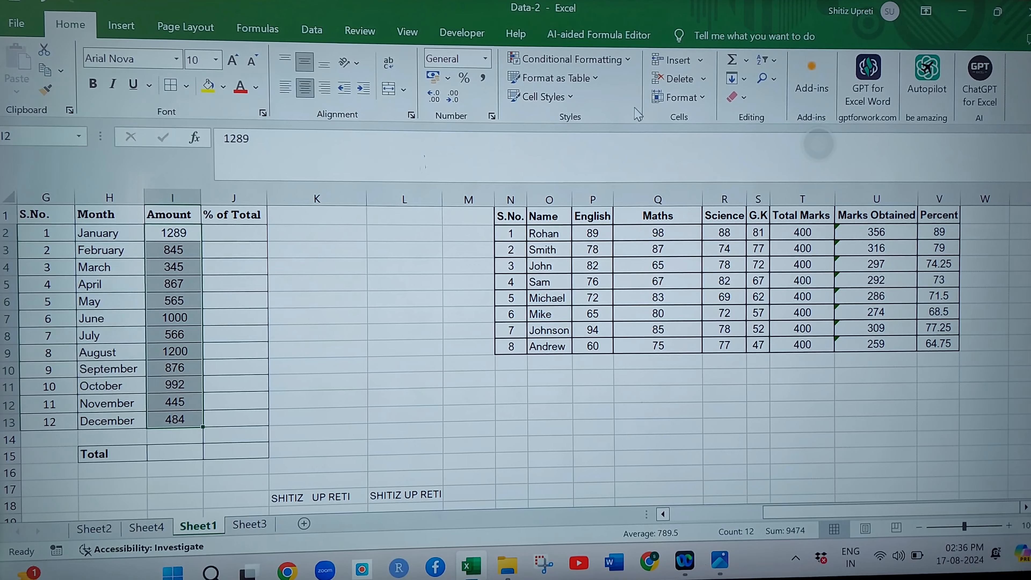
click(747, 61)
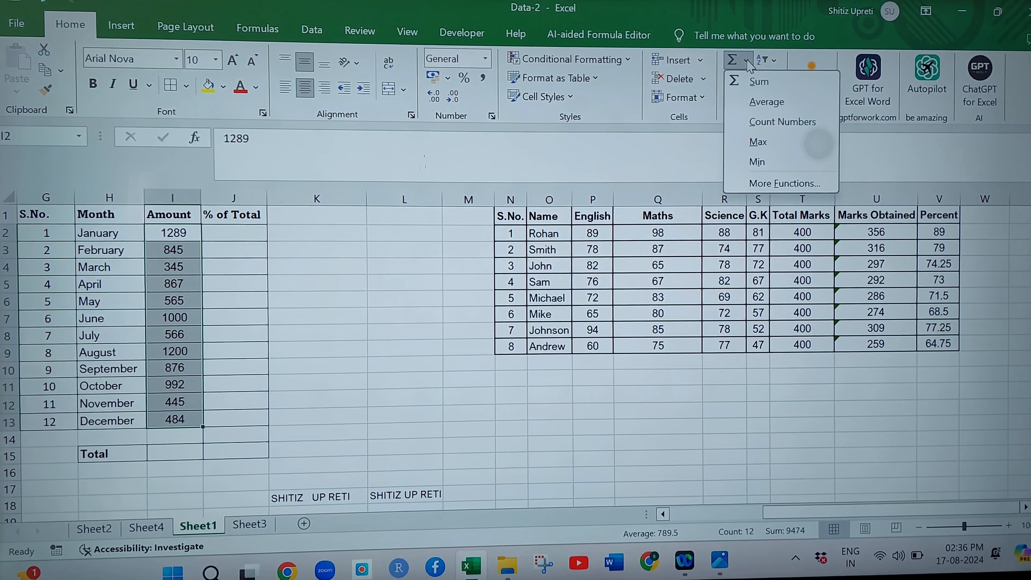
click(756, 104)
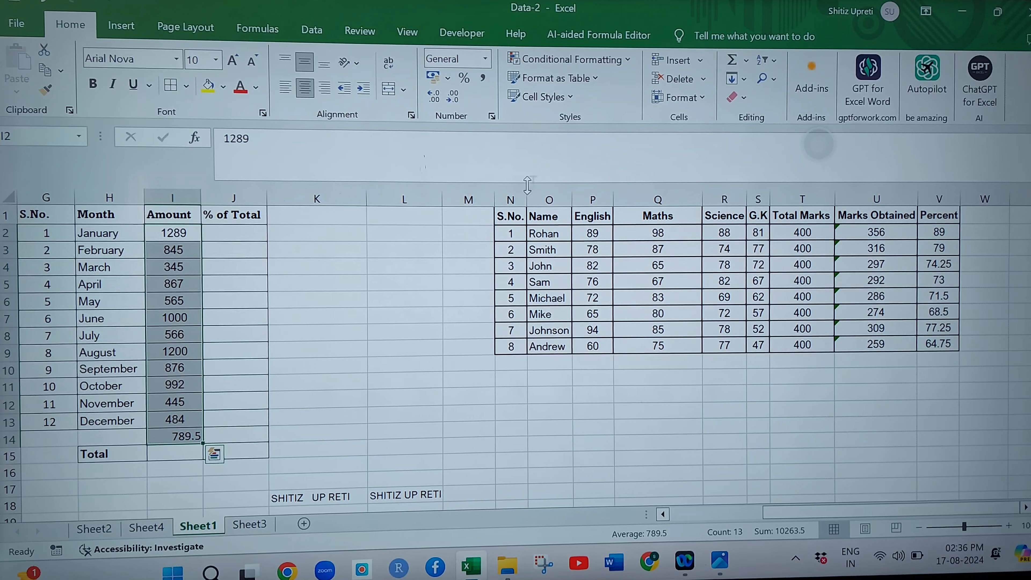
click(200, 438)
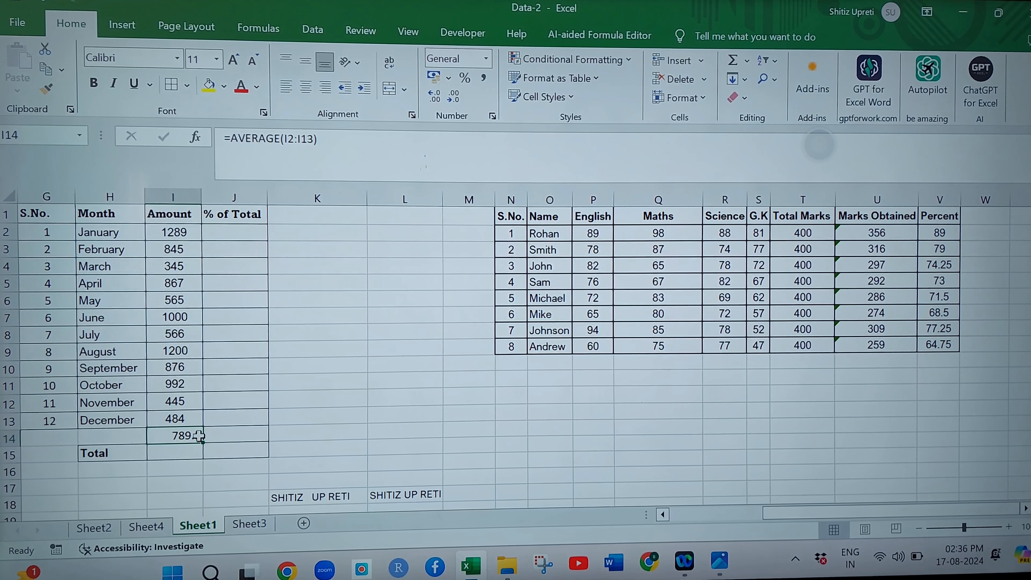
key(BackSpace)
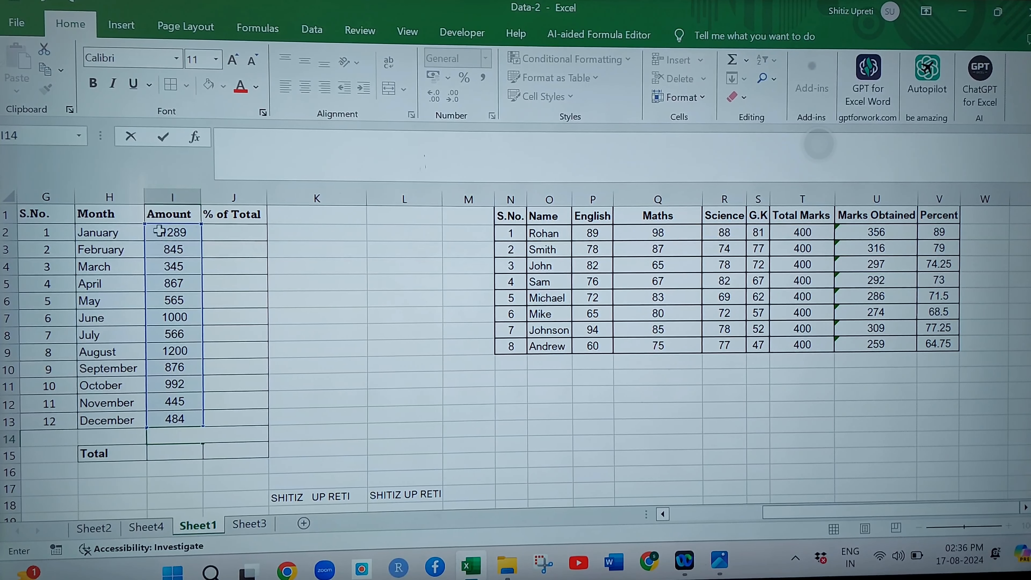
Step: Insert the maximum of I2:I13 below the amounts, compare it with the January entry, and delete it from I14
drag(161, 232, 175, 419)
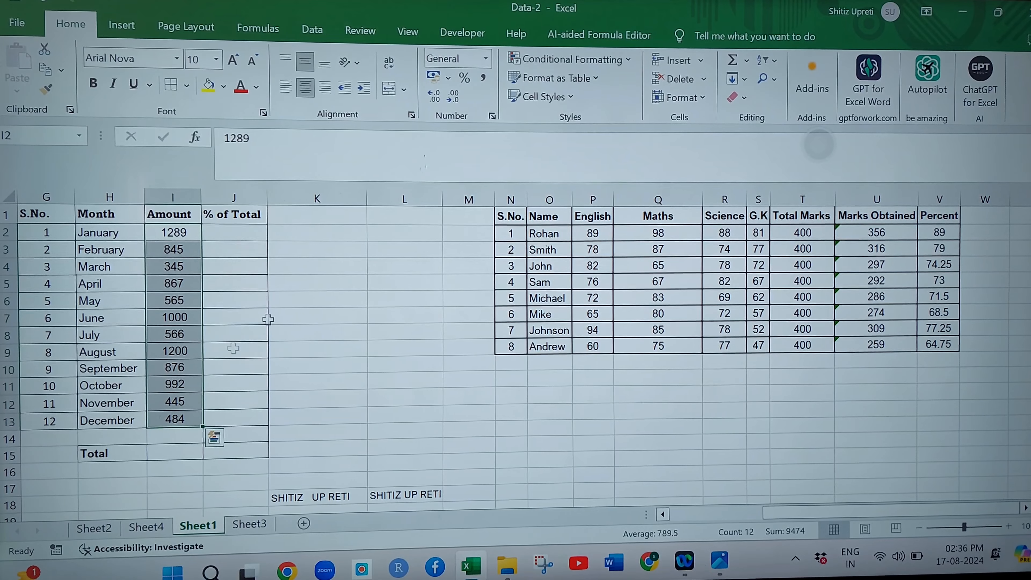
click(747, 61)
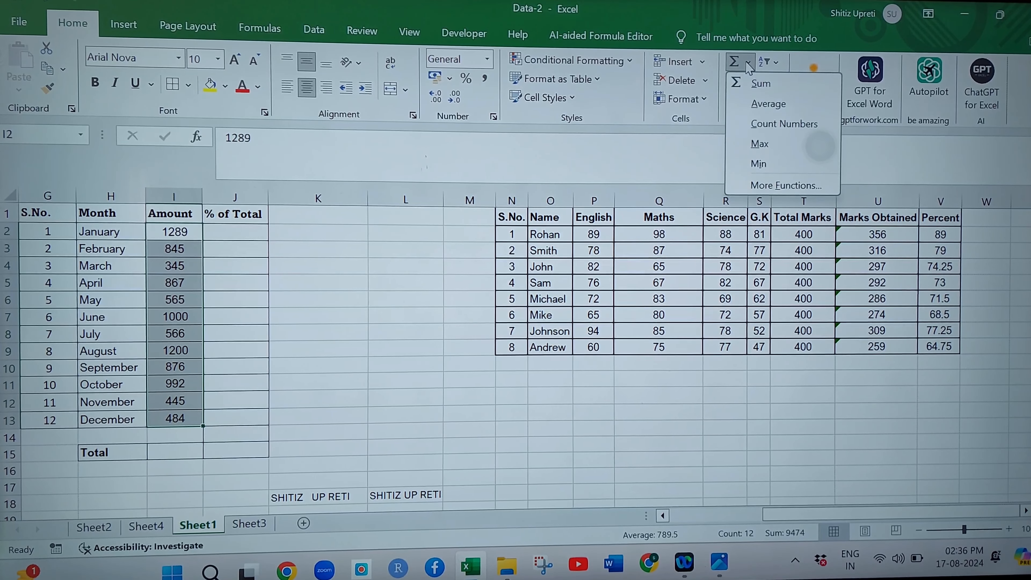
click(758, 142)
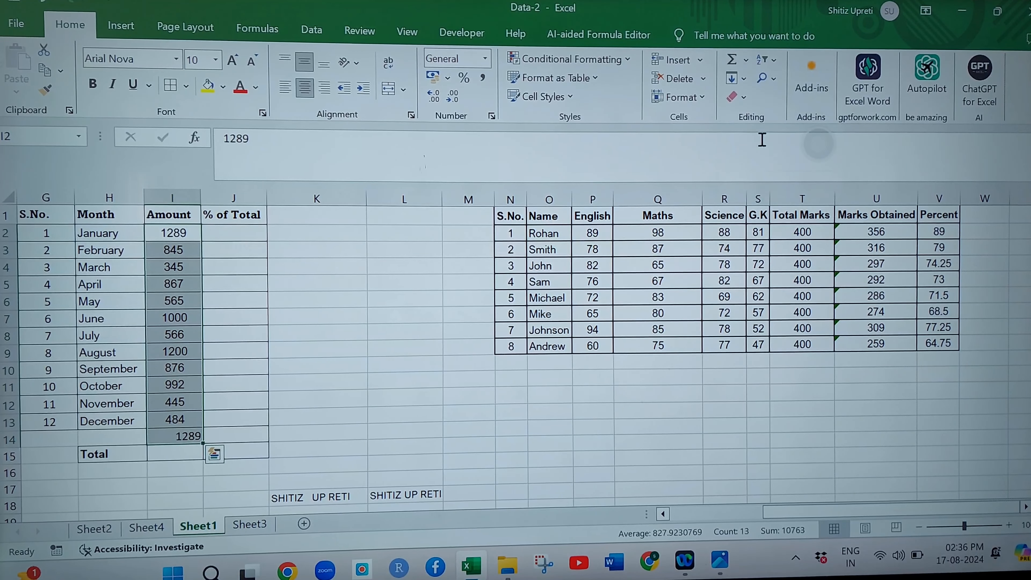
click(191, 431)
click(170, 234)
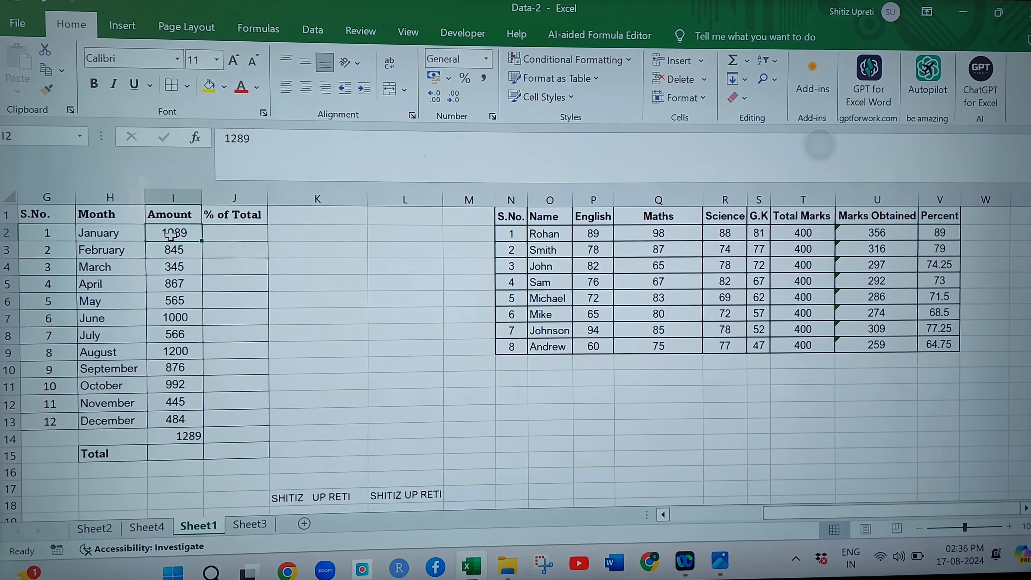
drag(170, 235, 109, 233)
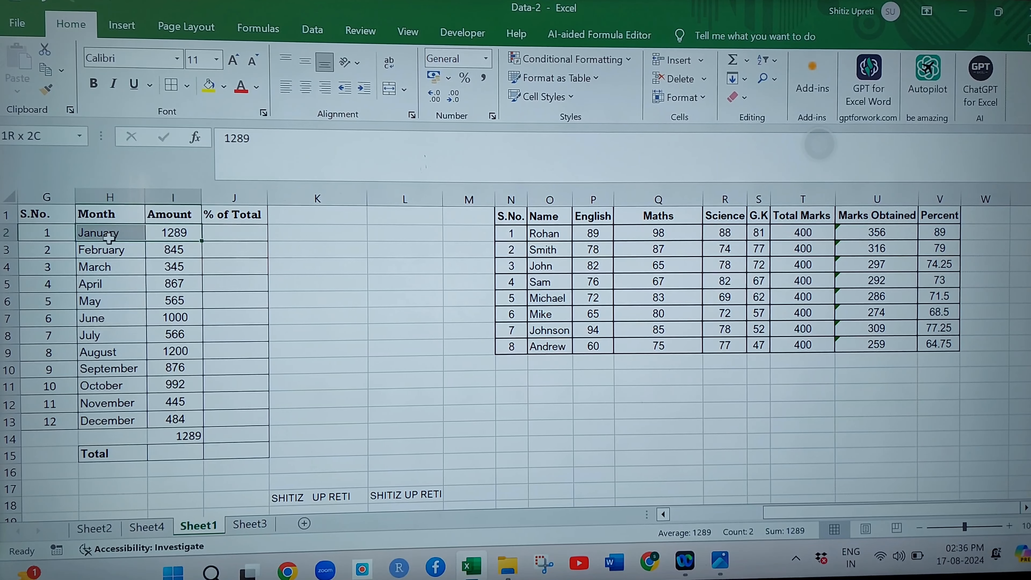
click(186, 439)
key(BackSpace)
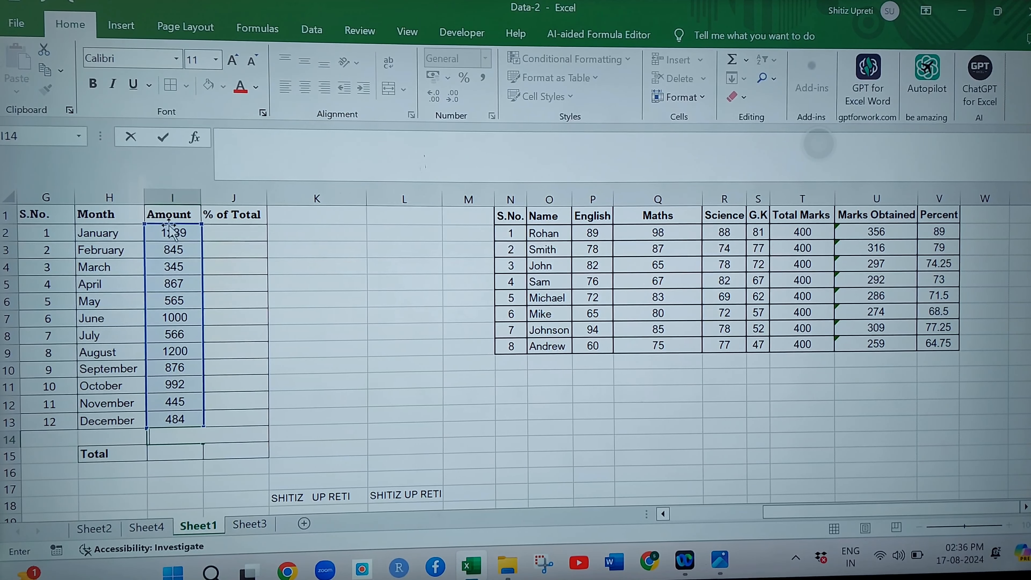
Step: Insert the minimum of the amounts in I2:I13 below them with AutoSum, then delete it from I14
drag(170, 231, 181, 416)
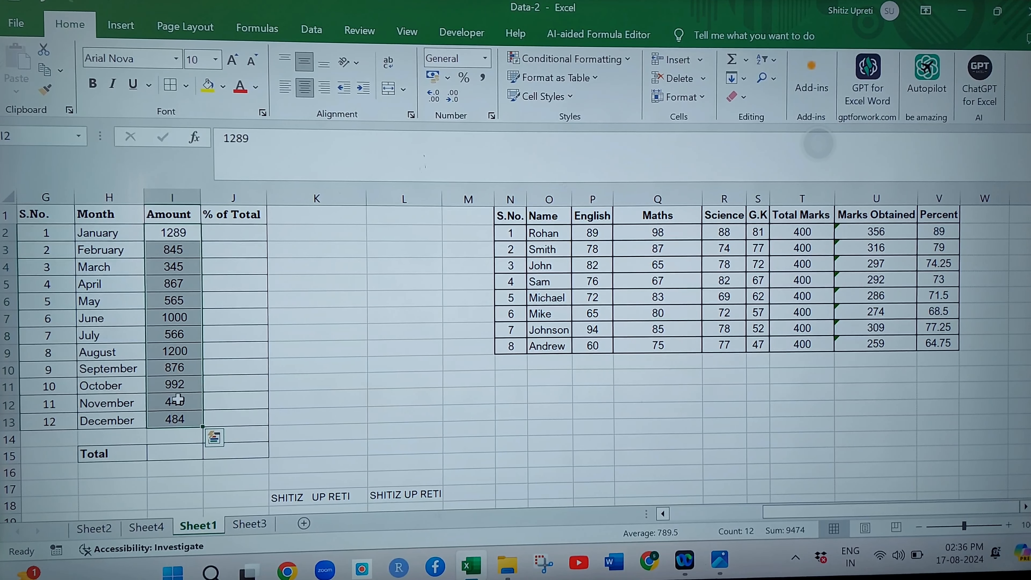
click(746, 59)
click(759, 161)
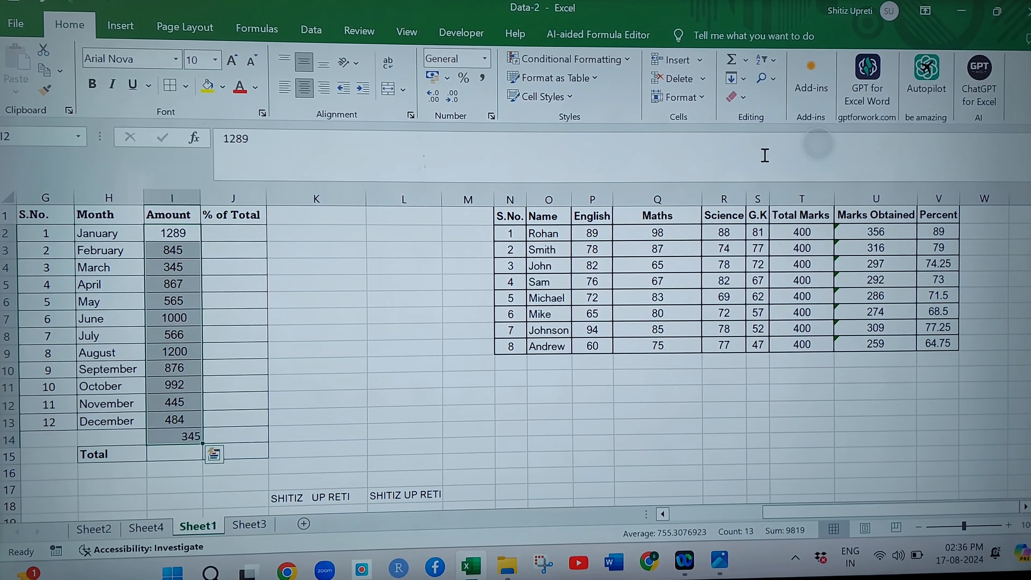
click(191, 436)
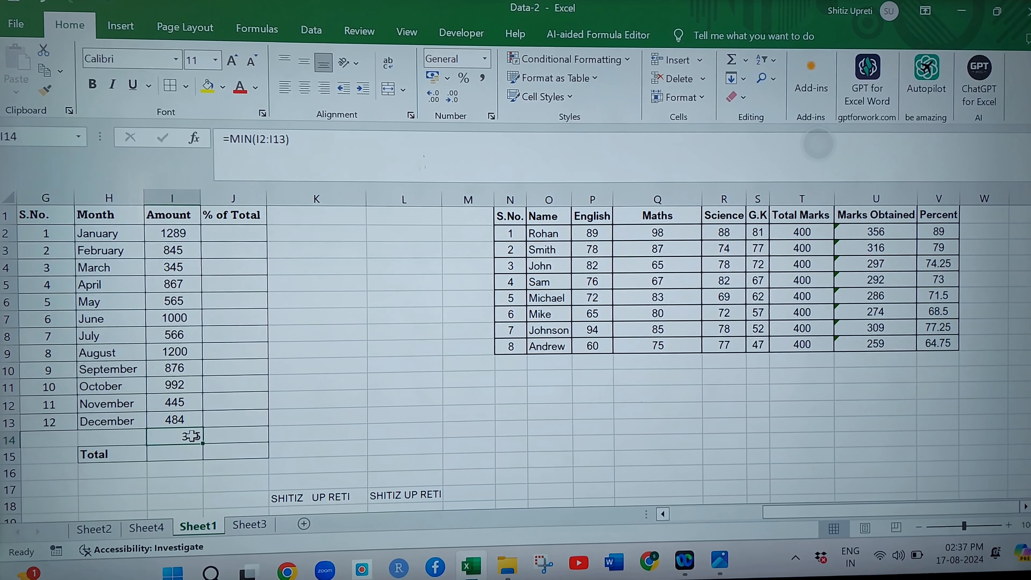
key(BackSpace)
right_click(194, 436)
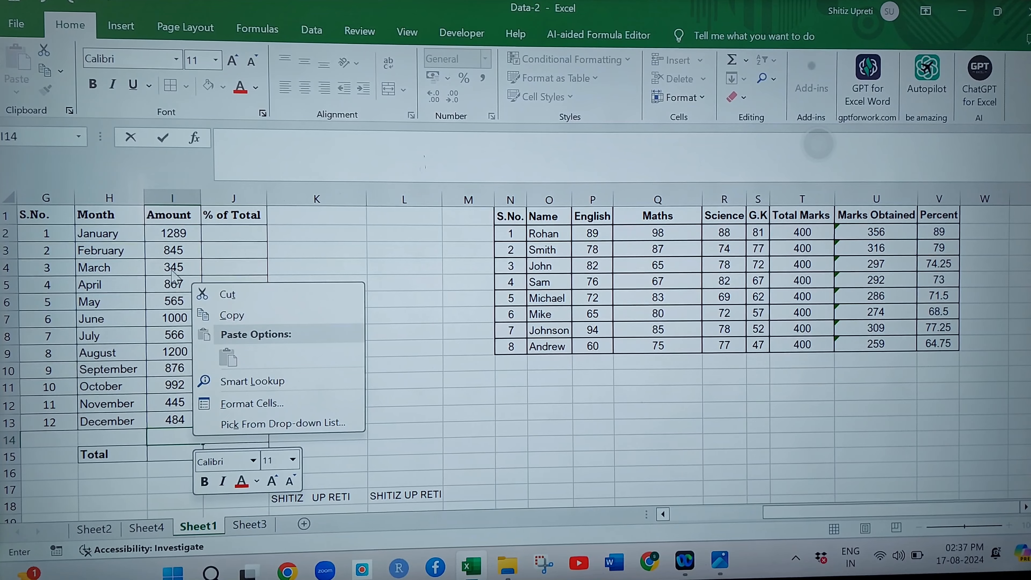
click(177, 225)
Step: Count the numbers in I2:I13 with AutoSum, review the formula in I14, and clear the cell
drag(176, 232, 170, 418)
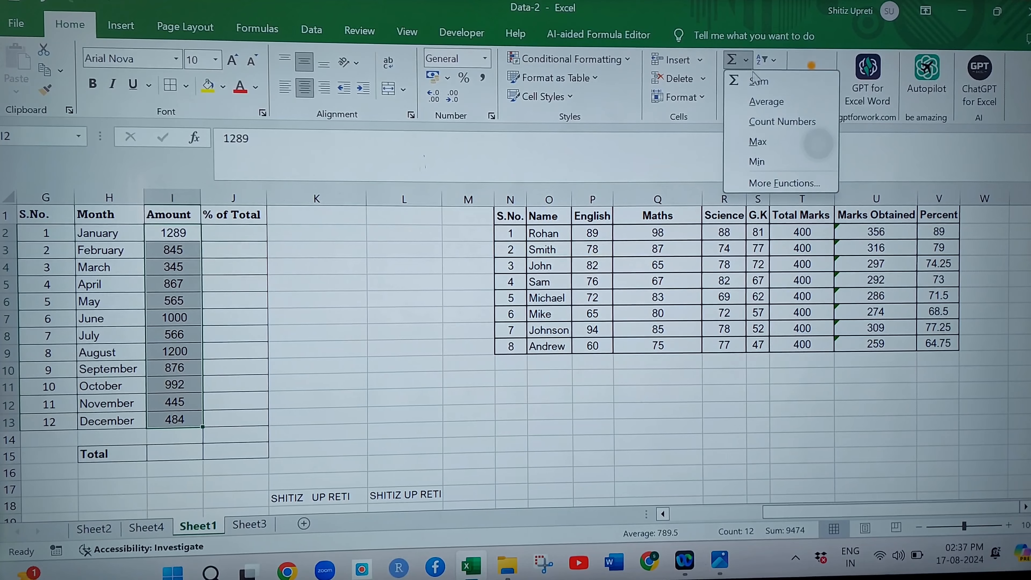
click(766, 123)
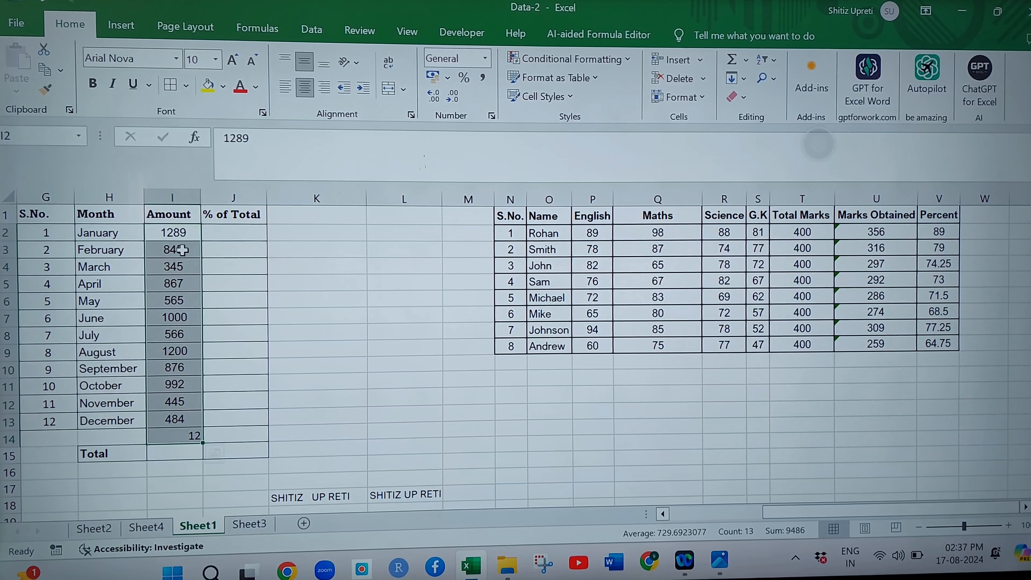
click(192, 433)
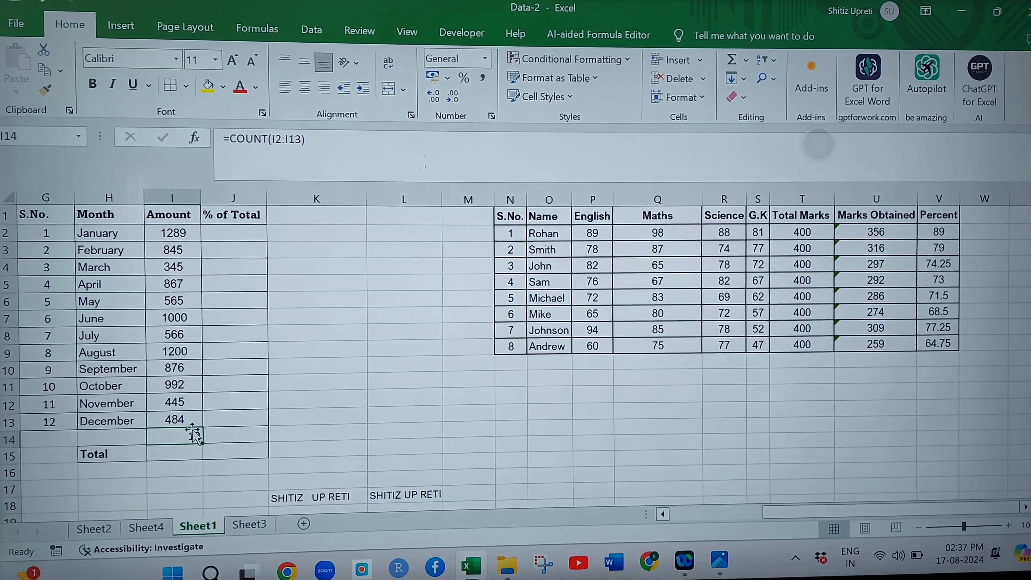
double_click(194, 435)
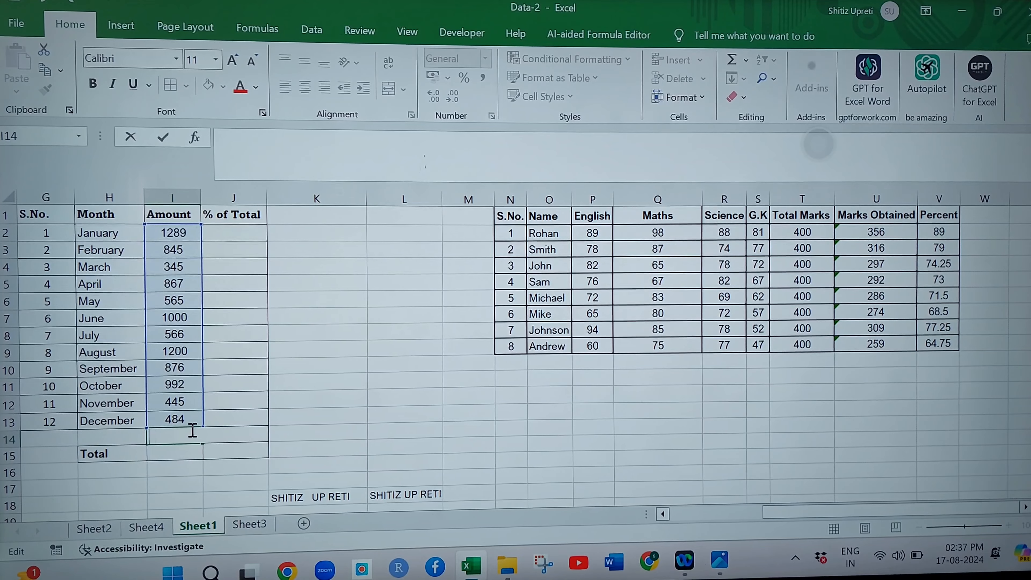
Step: Enter the formula =COUNT(I2:I13) in I14, check it, and delete it from the cell
text(=count)
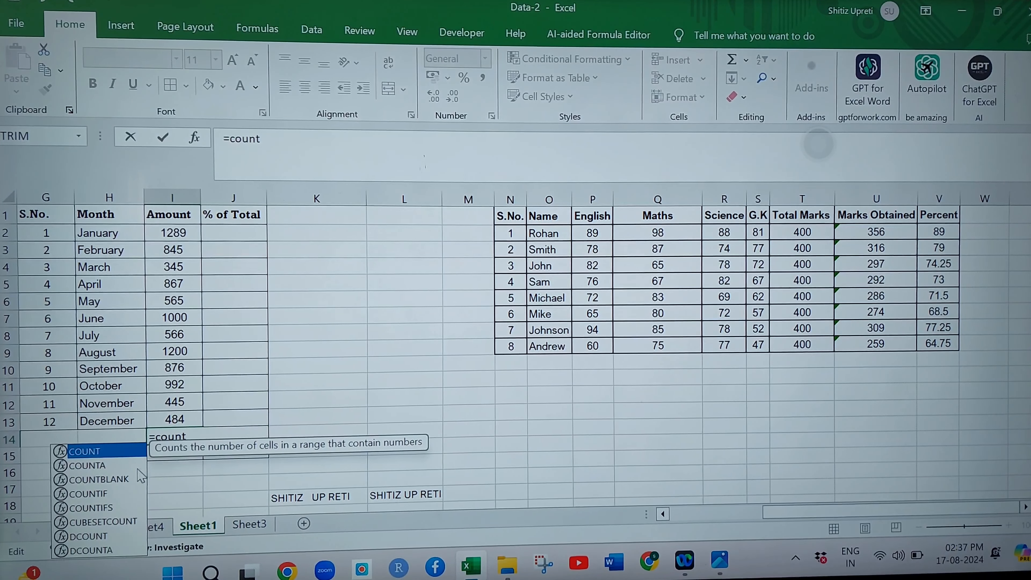
double_click(98, 451)
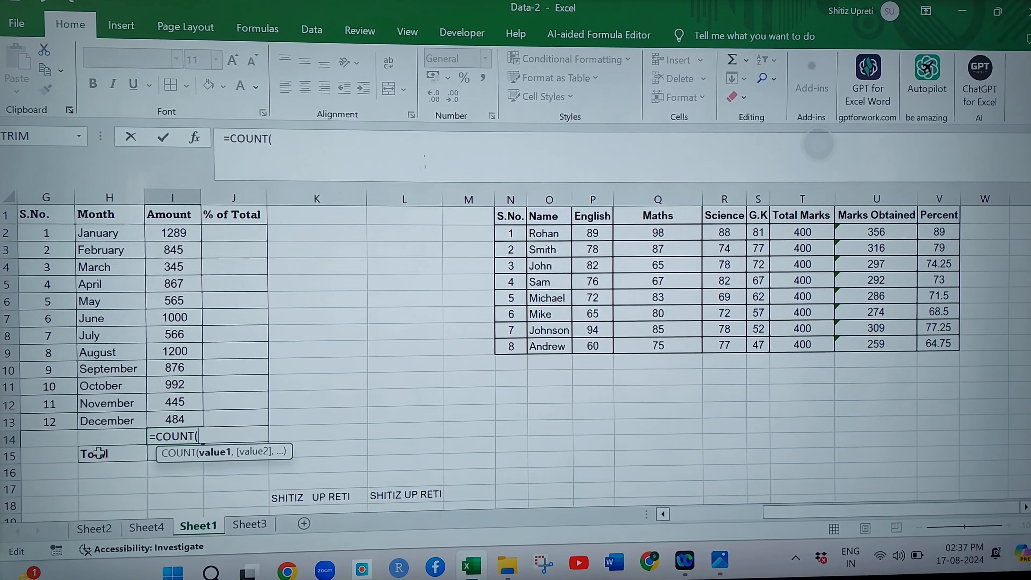
drag(173, 233, 177, 413)
text())
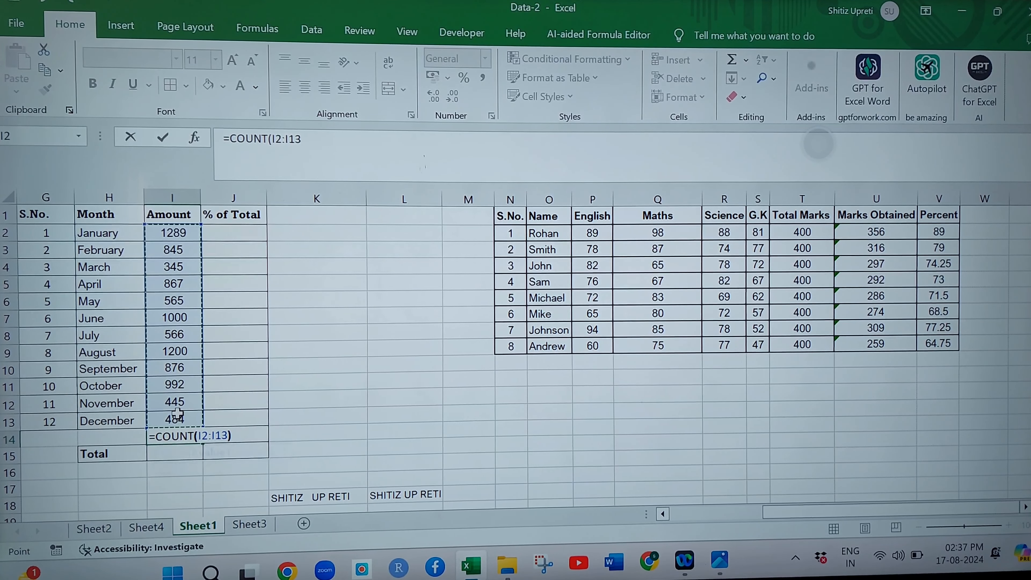
key(Return)
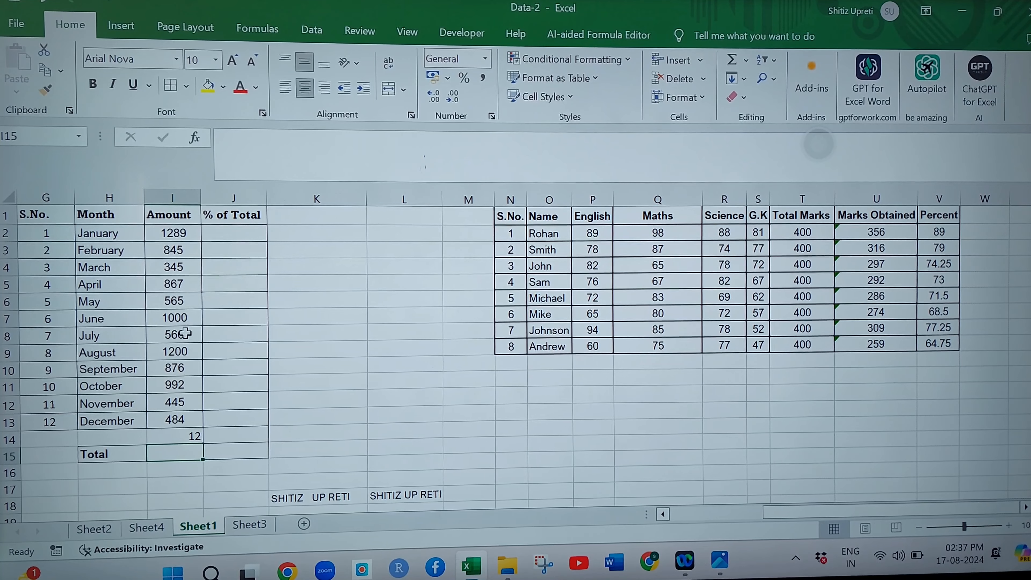
click(191, 433)
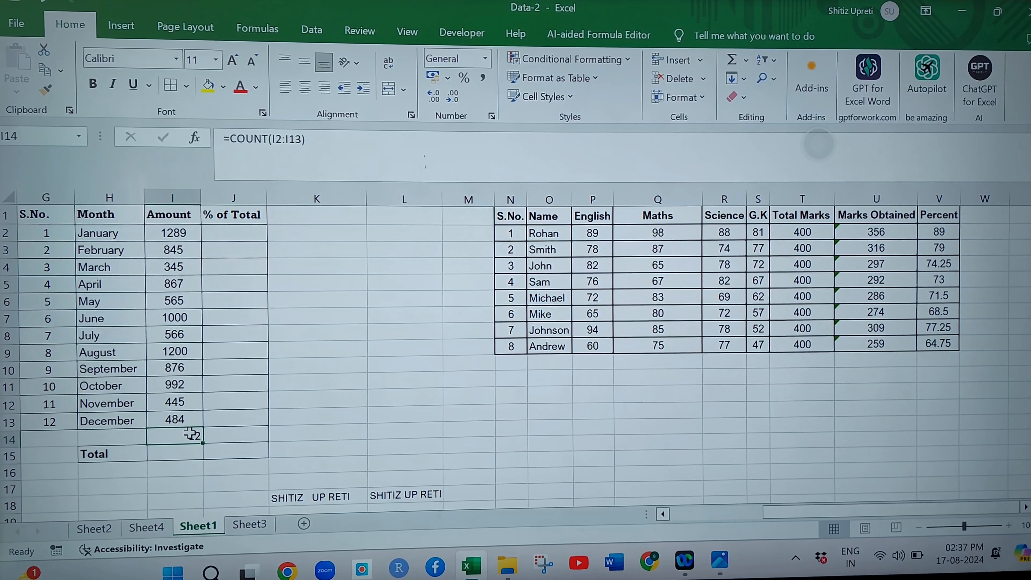
key(BackSpace)
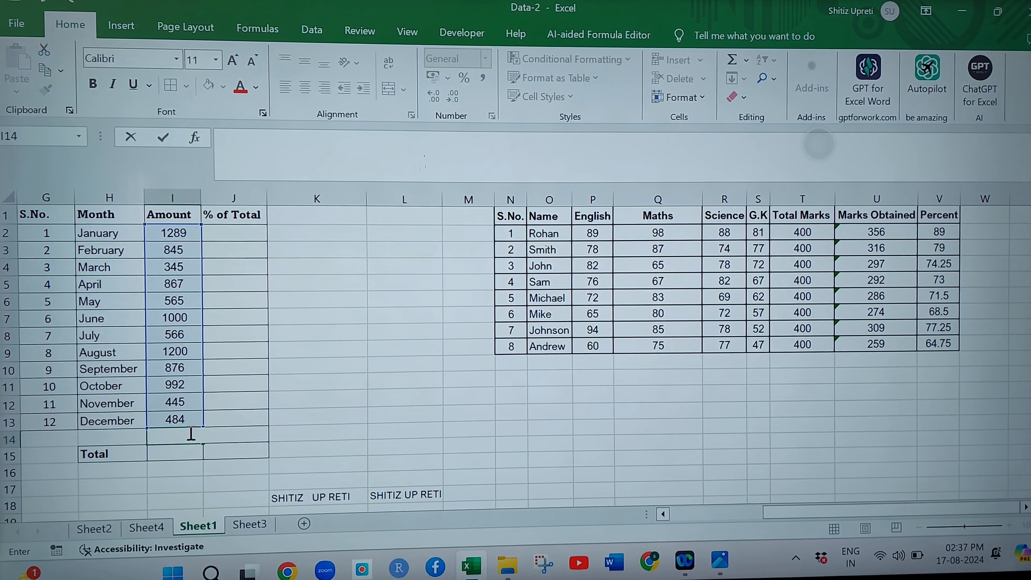
right_click(191, 433)
key(Escape)
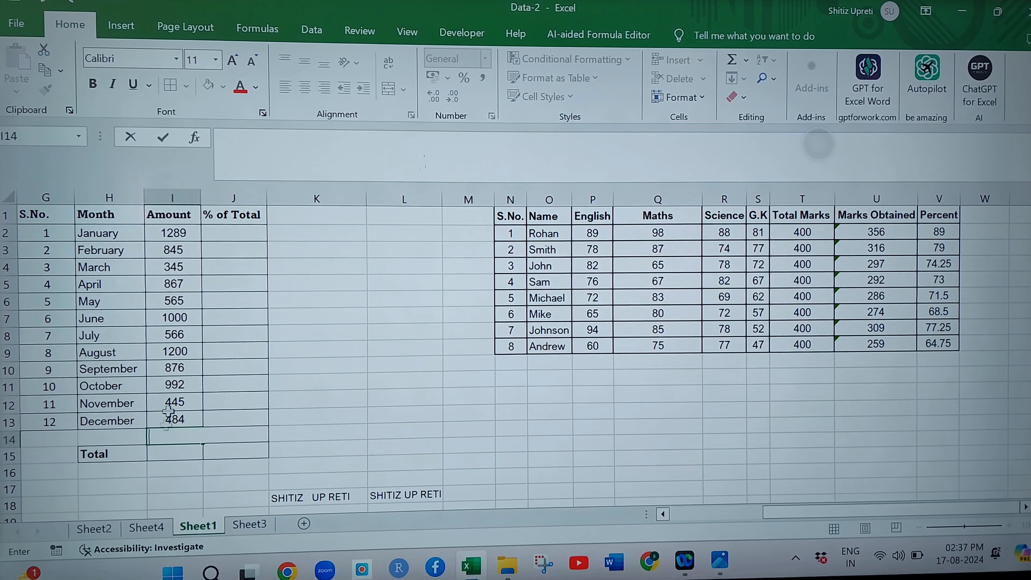
Step: Sum the amounts in I2:I13 with AutoSum, placing the total in I14
drag(175, 232, 175, 421)
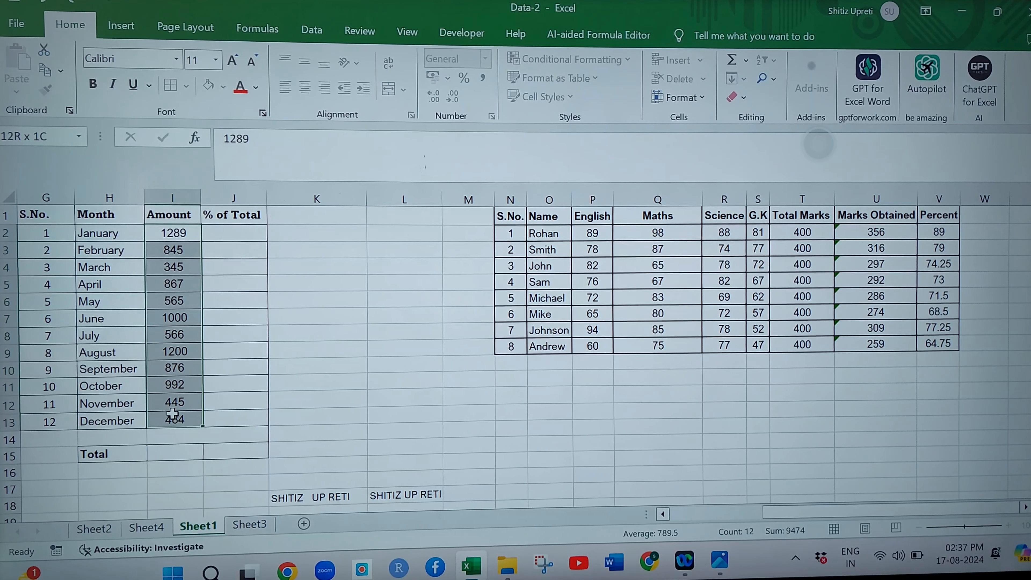
click(752, 63)
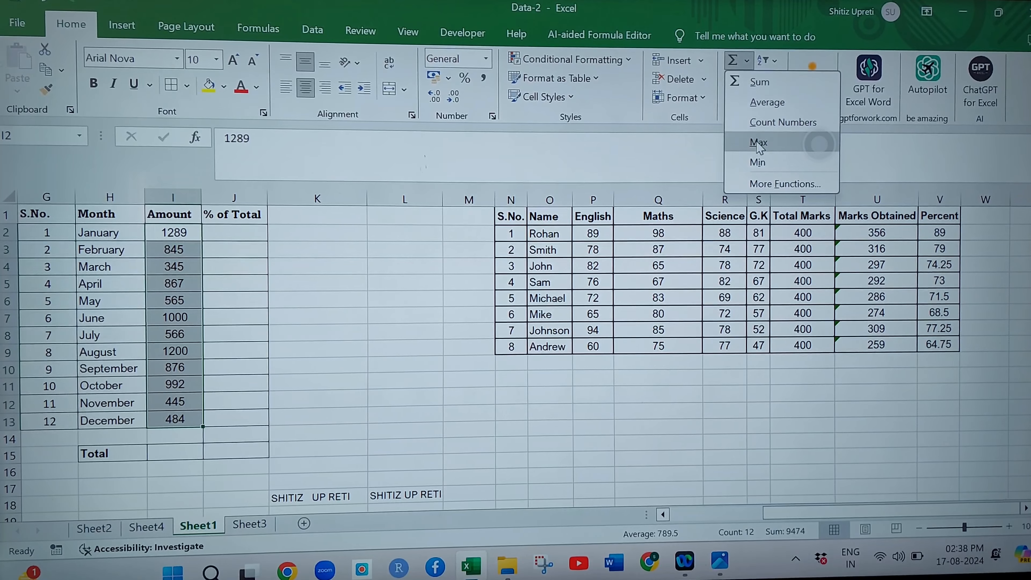
click(759, 82)
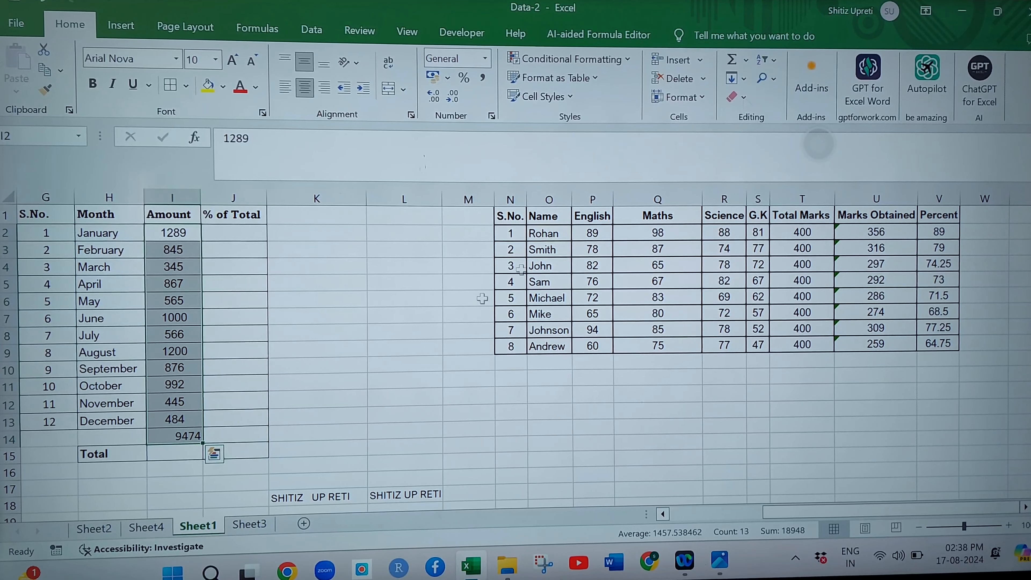
Step: Set the font of the total in I14 to Amasis MT Pro and center it in the cell
click(199, 434)
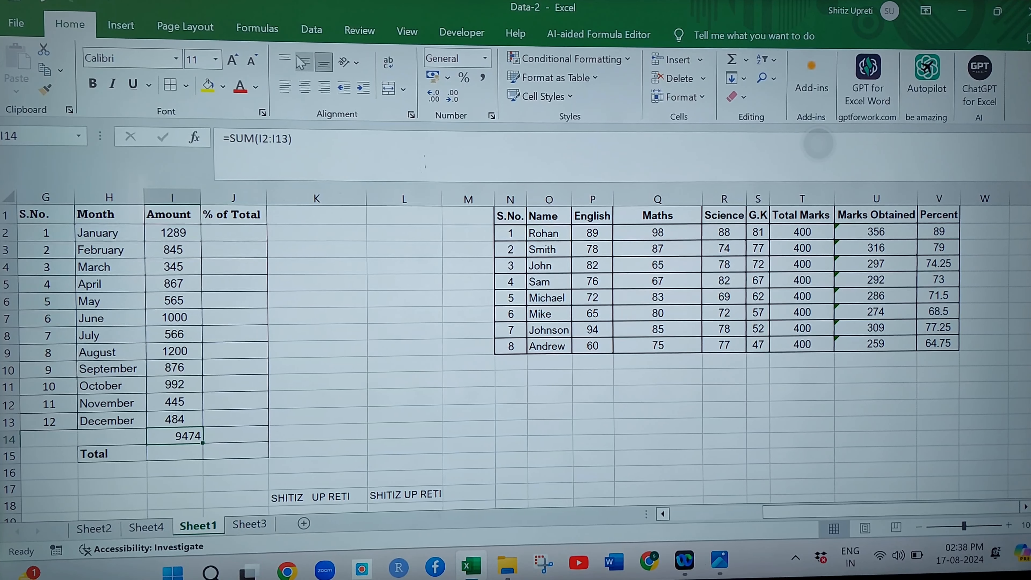
click(177, 58)
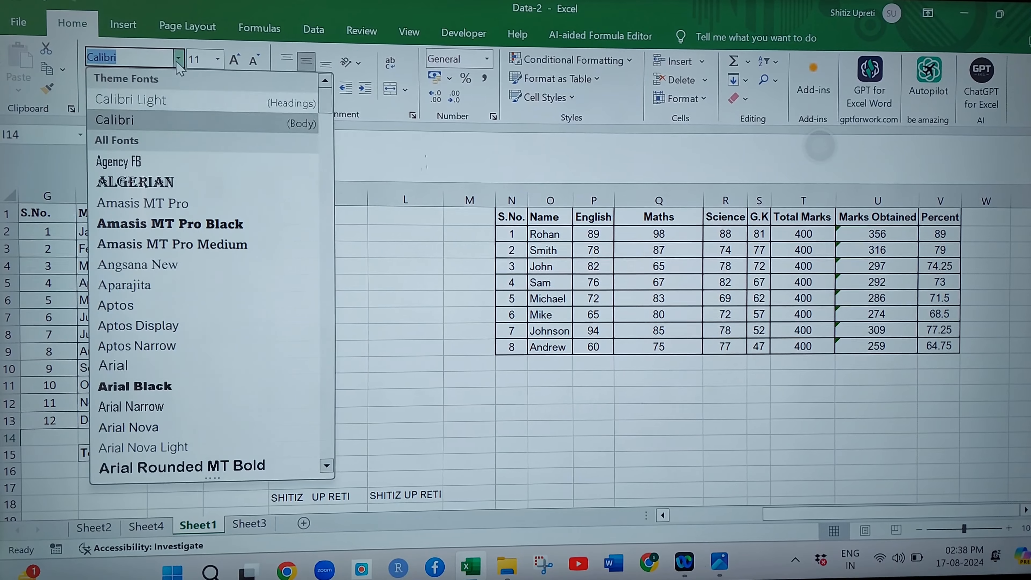
click(142, 203)
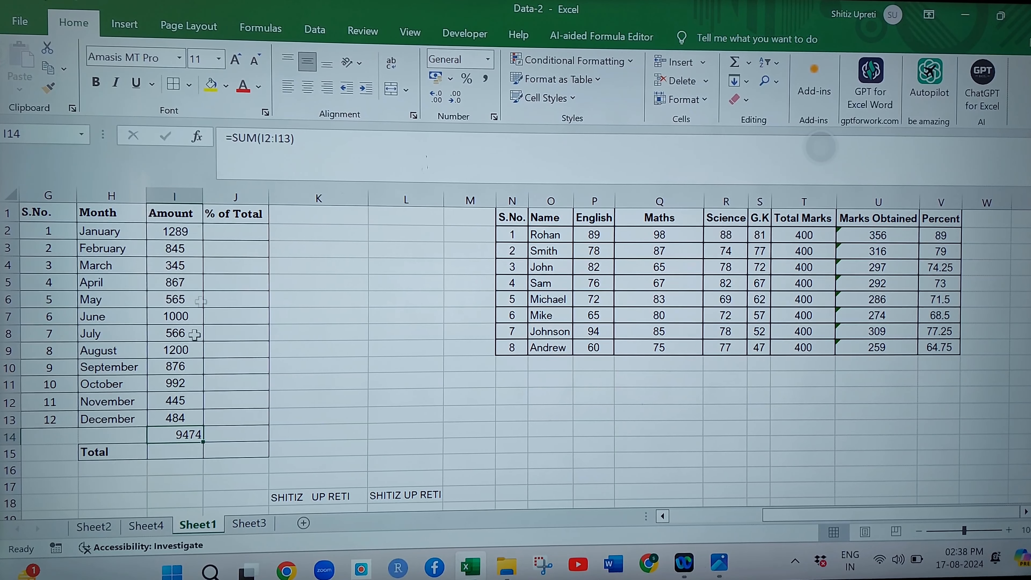
click(331, 347)
Step: Enter the formula =I2/$I$14 in J2 to calculate January's share of the total
click(223, 236)
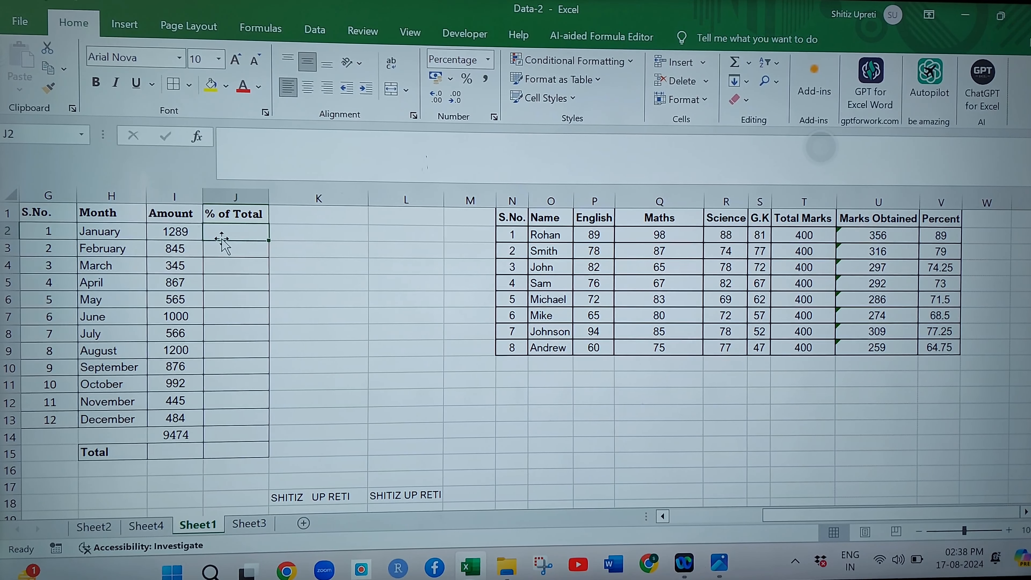
text(=)
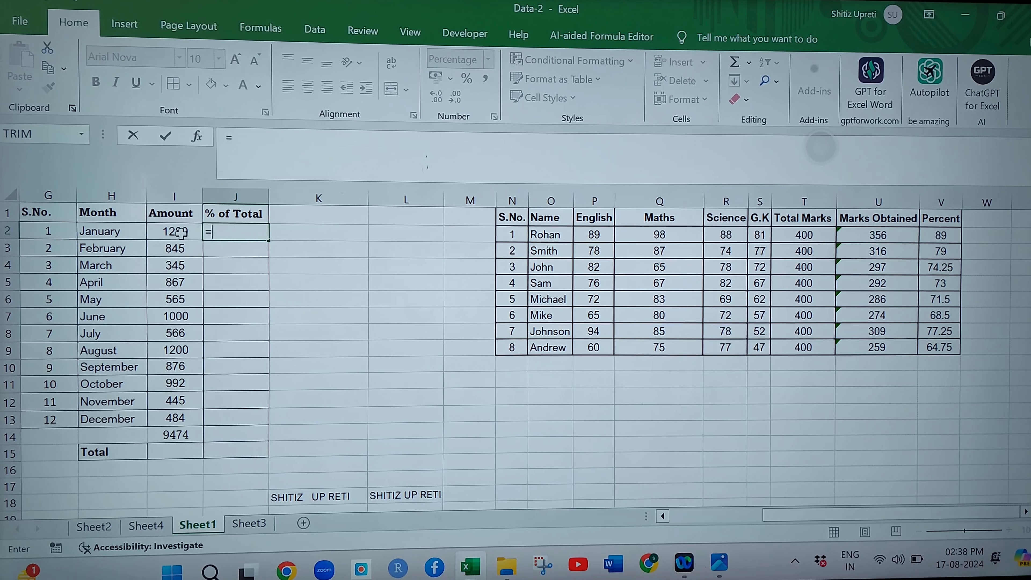
text(I2/)
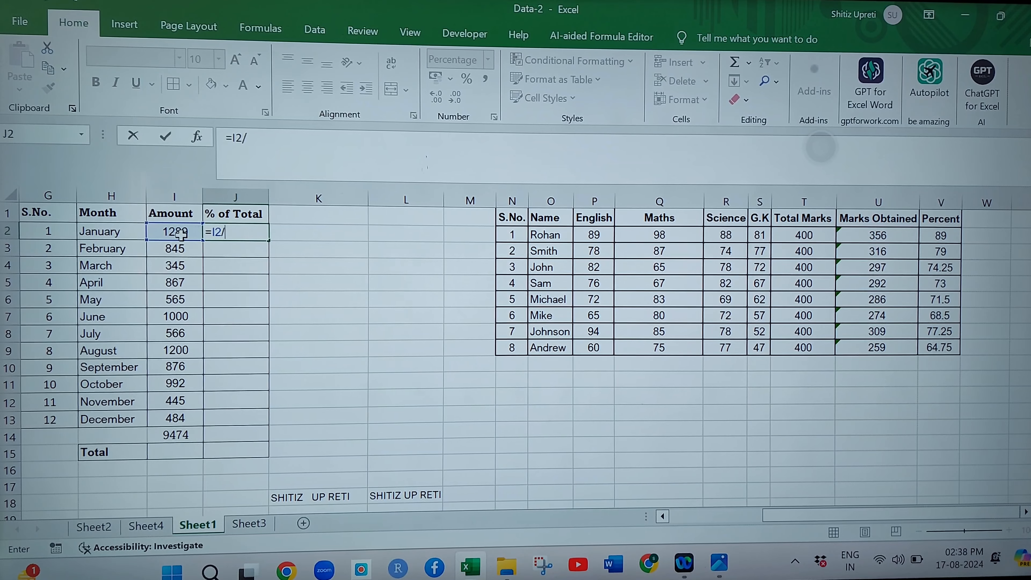
text($)
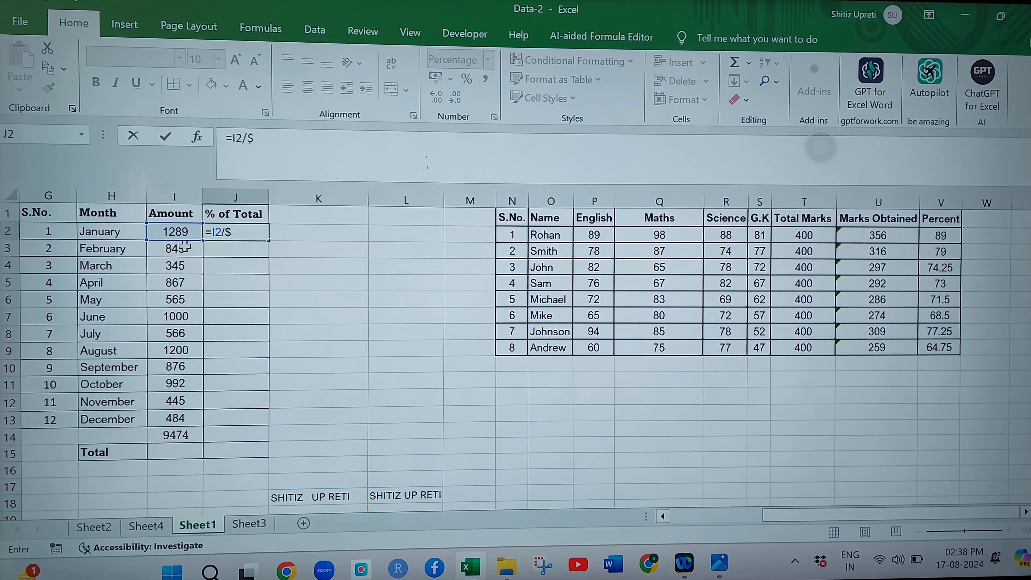
click(175, 436)
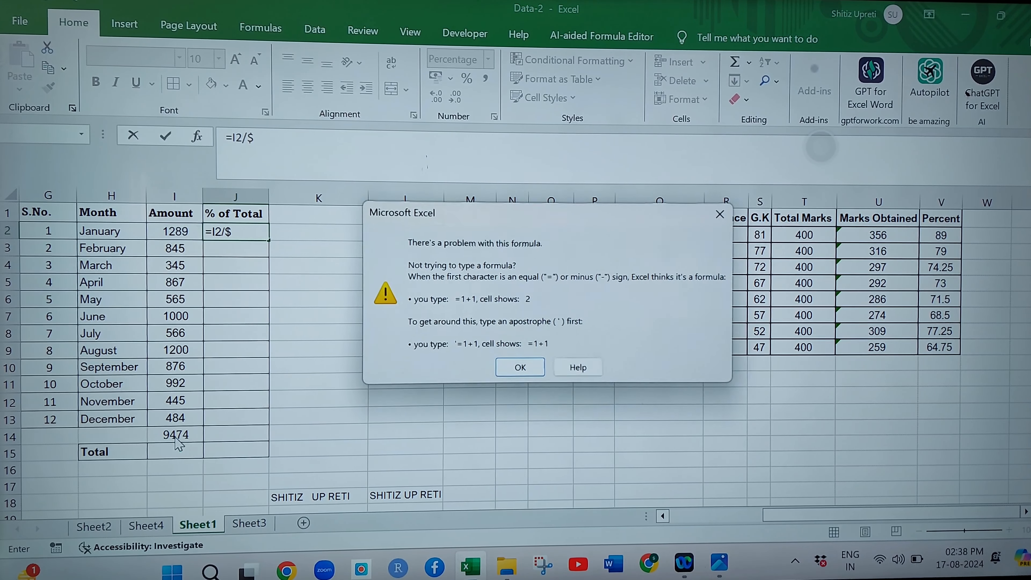
click(520, 369)
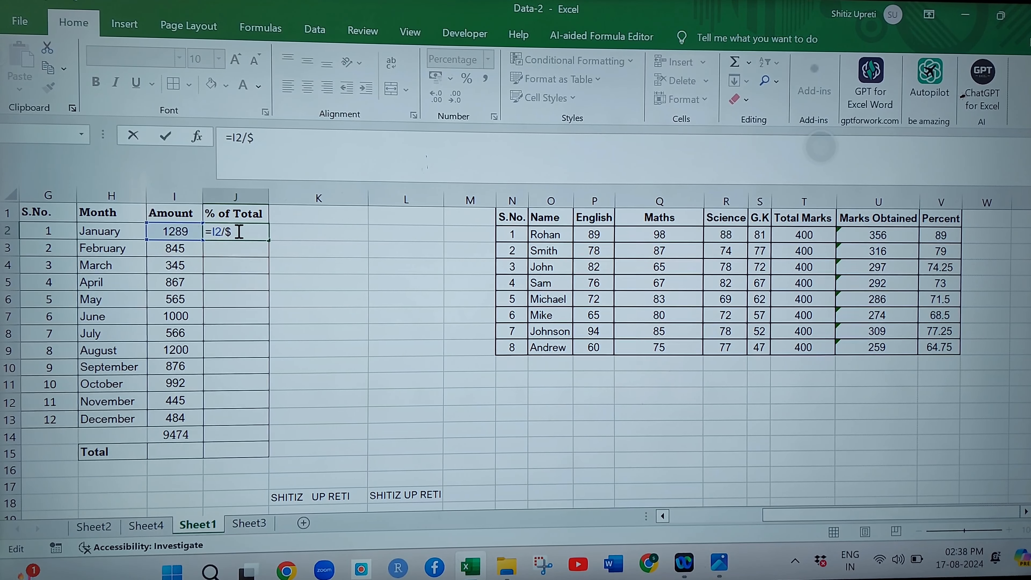
text(i)
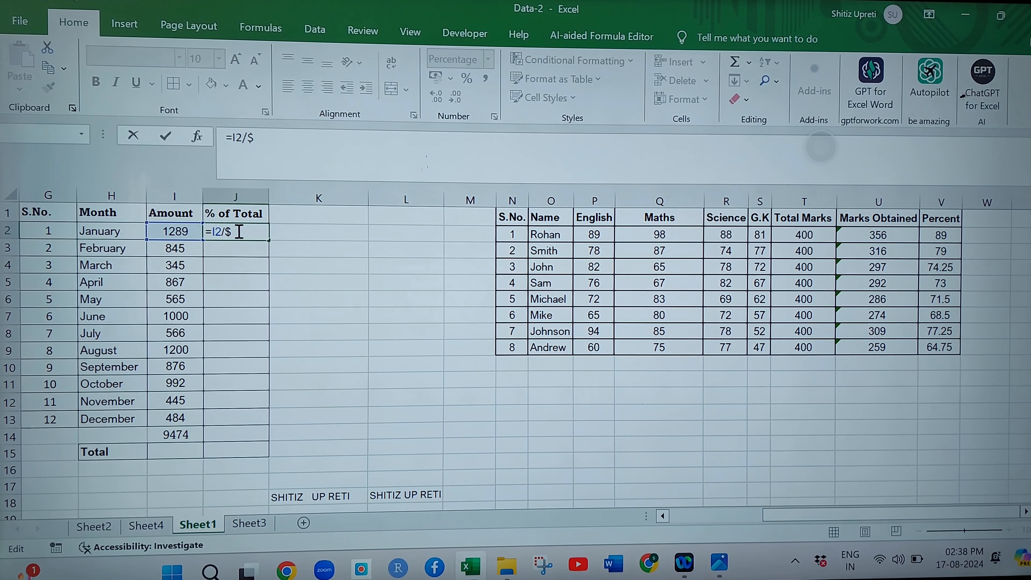
text(4$)
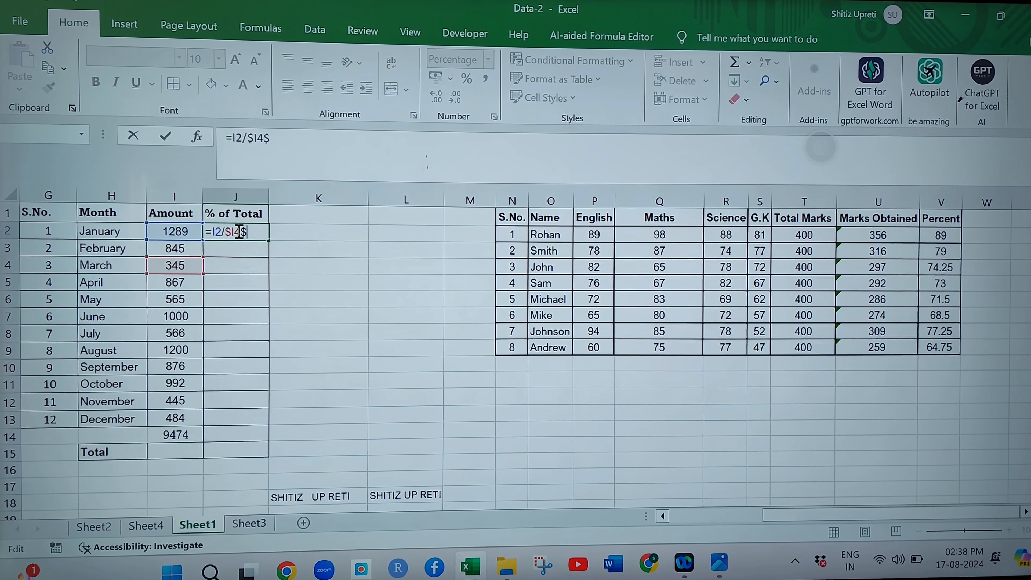
key(BackSpace)
key(BackSpace)
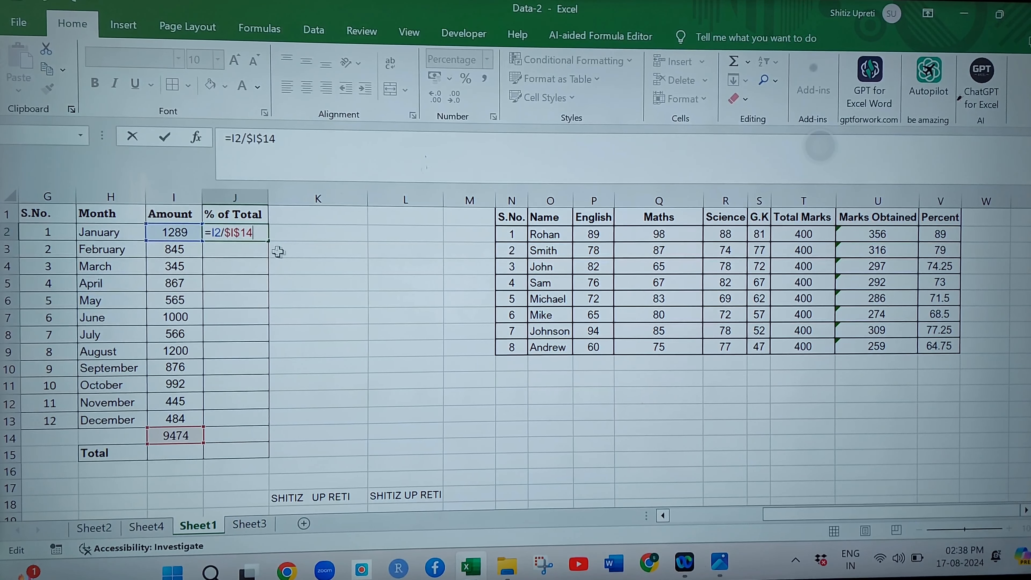
key(Return)
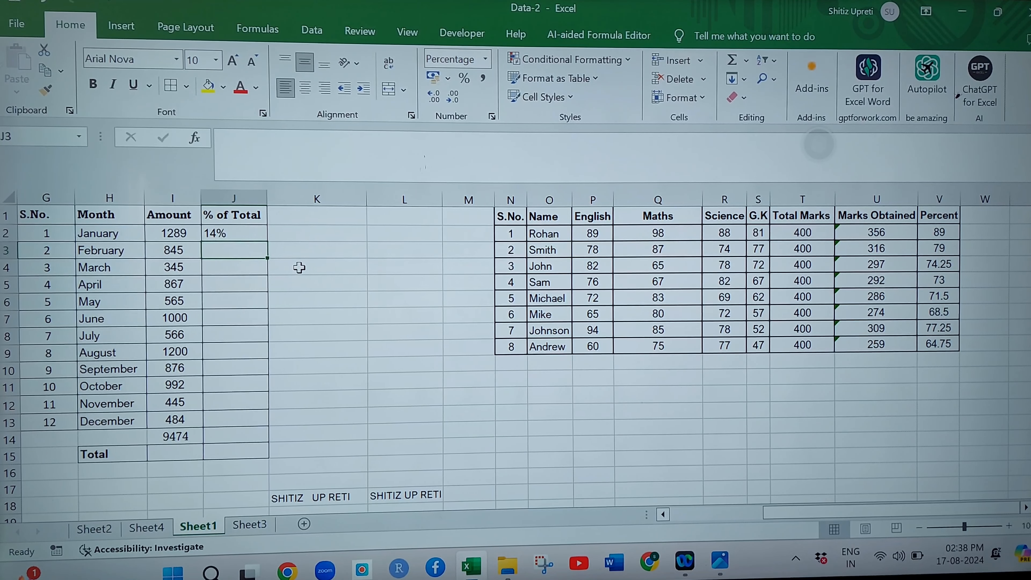
Step: Fill the J2 percentage formula down the % of Total column, then clear the extra results in J15 and J14
click(262, 234)
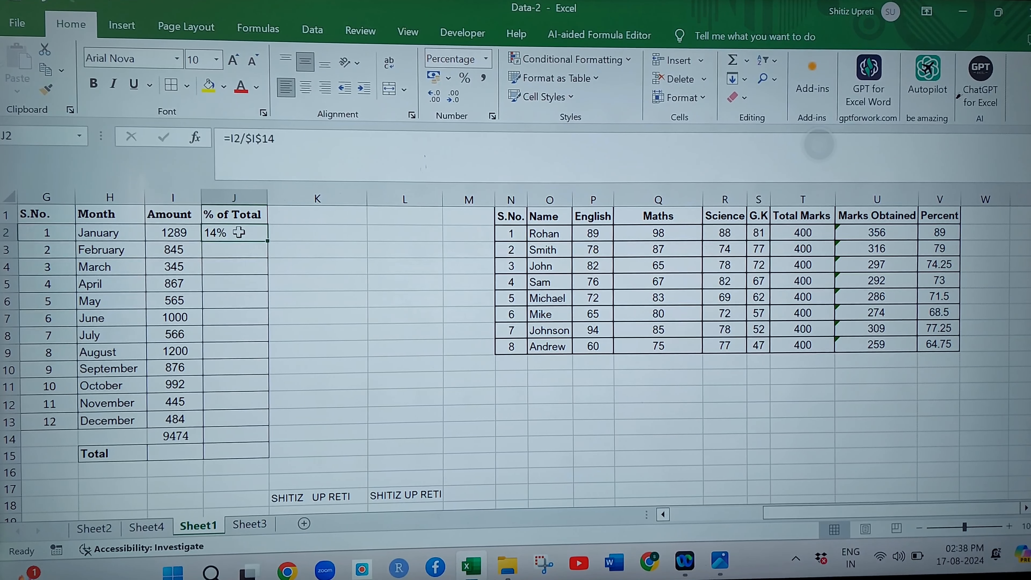
double_click(269, 242)
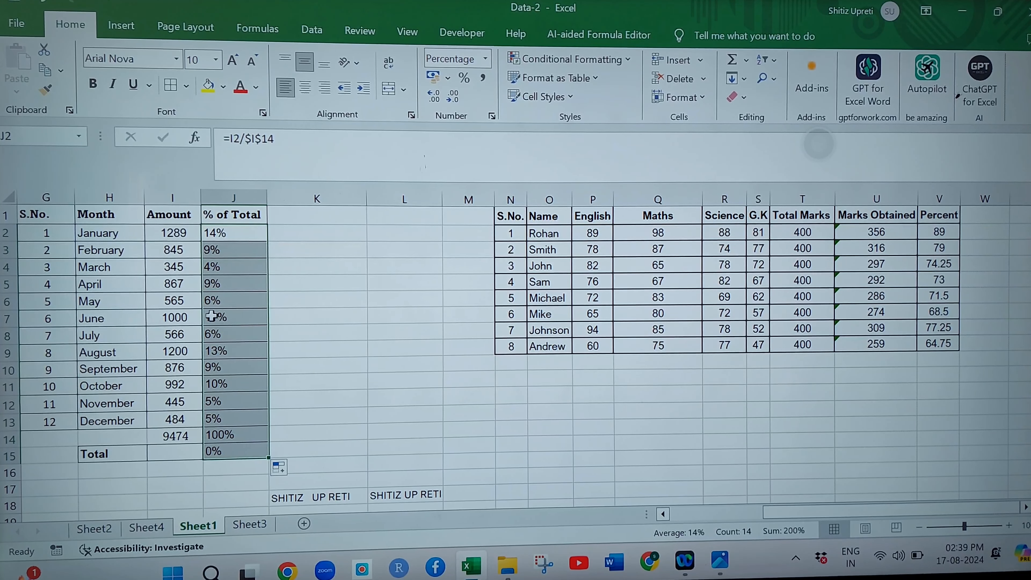
click(225, 452)
key(BackSpace)
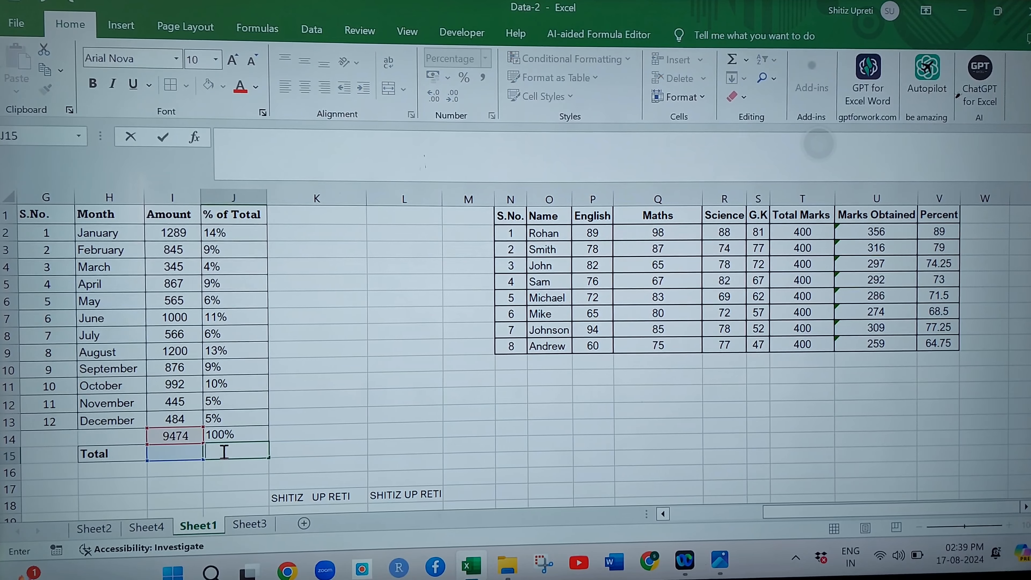
click(241, 429)
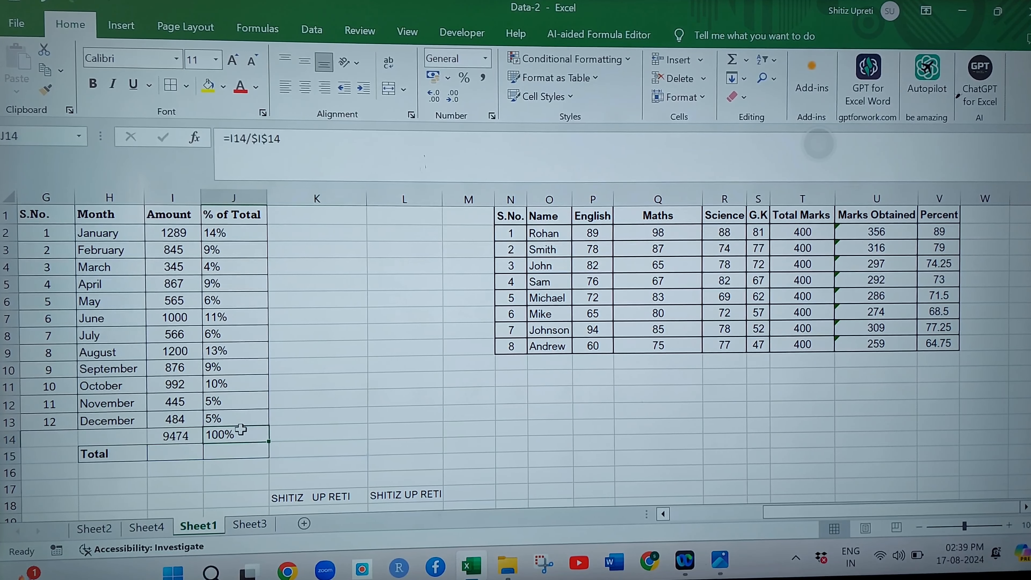
key(BackSpace)
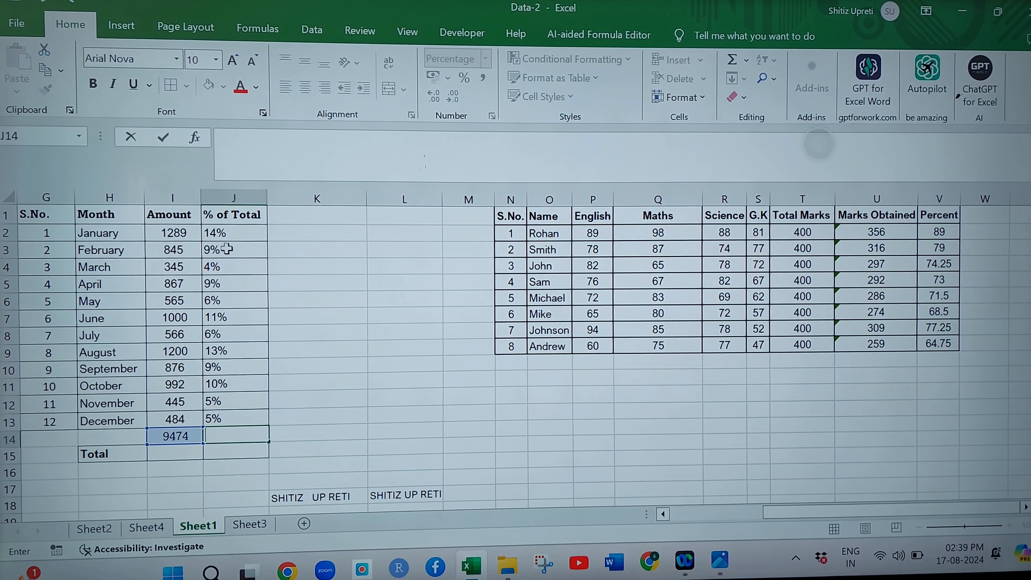